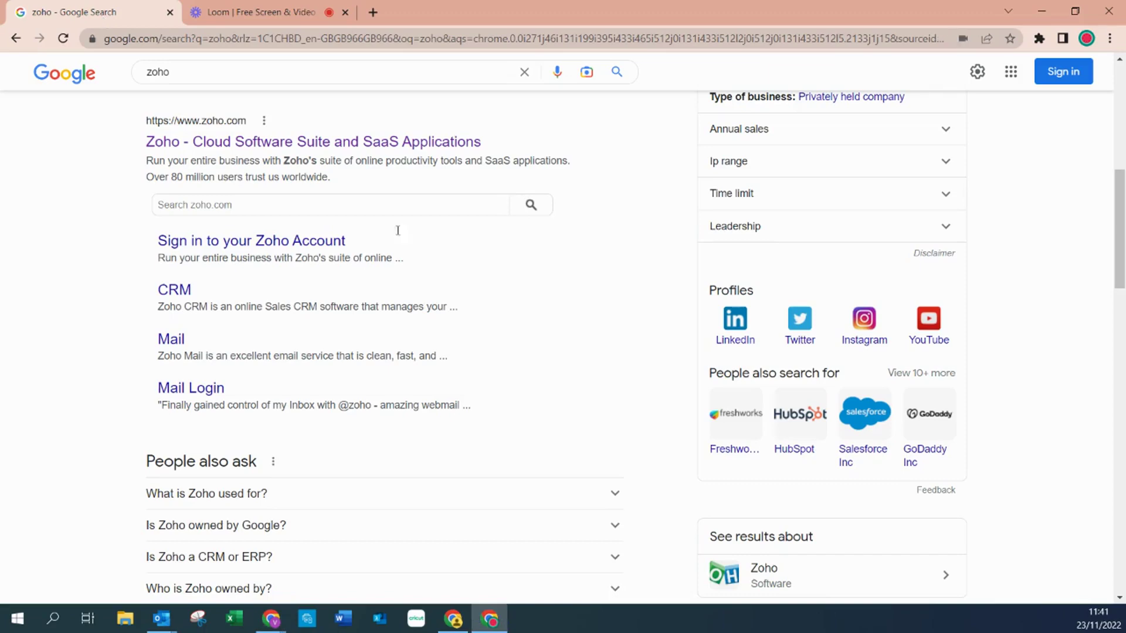
# Open the official Zoho website from the 'zoho' Google search results
pyautogui.scroll(1, 429, 301)
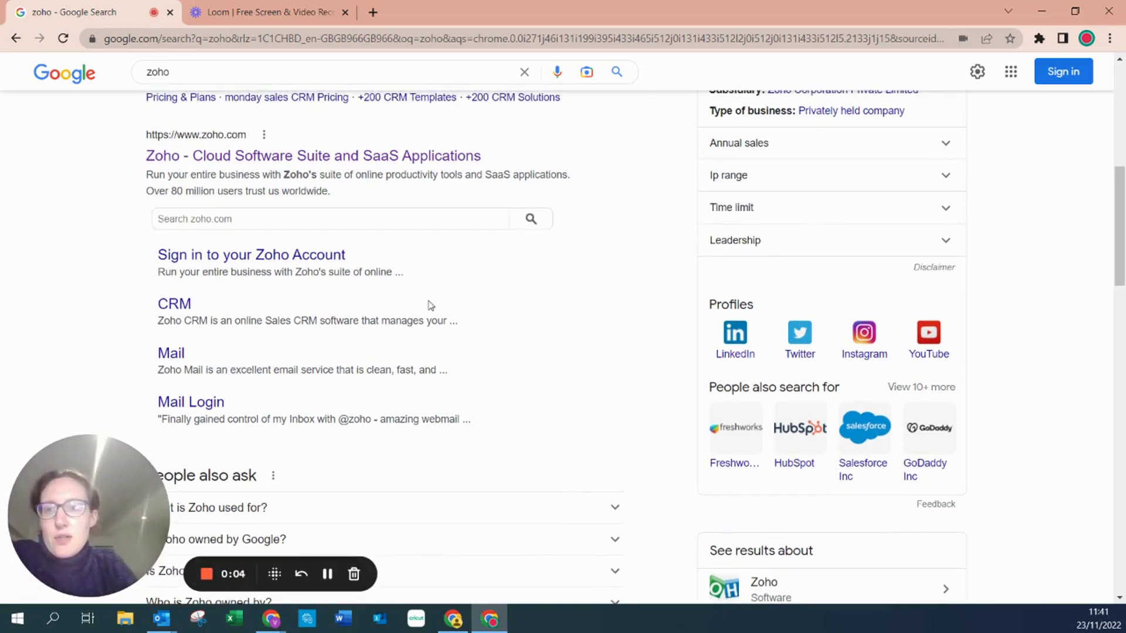
pyautogui.scroll(-1, 428, 304)
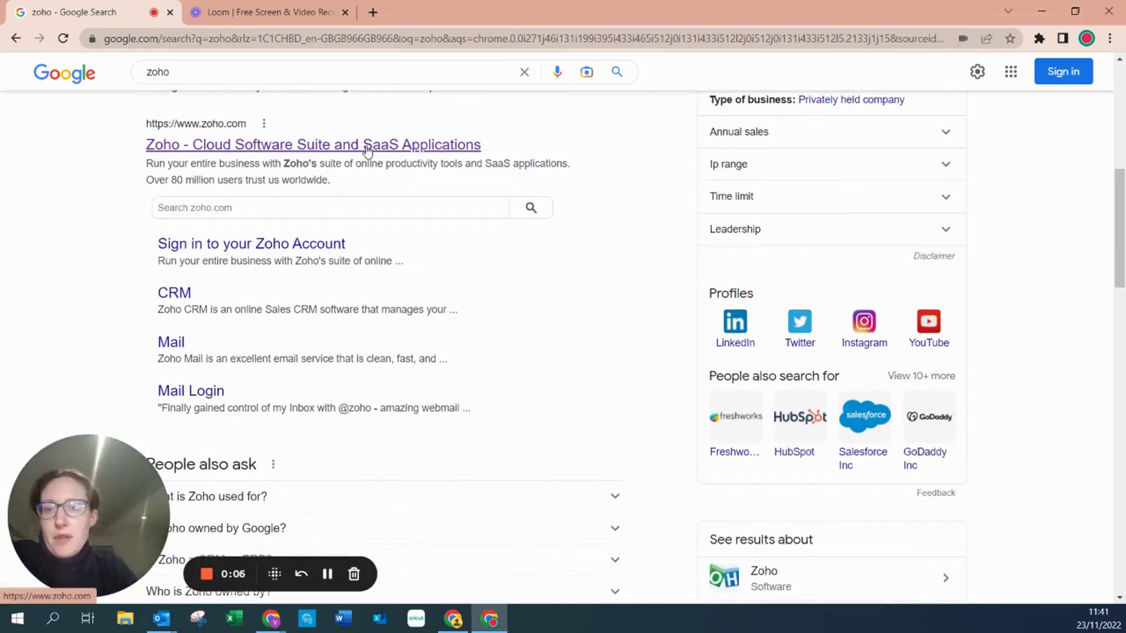
pyautogui.click(367, 146)
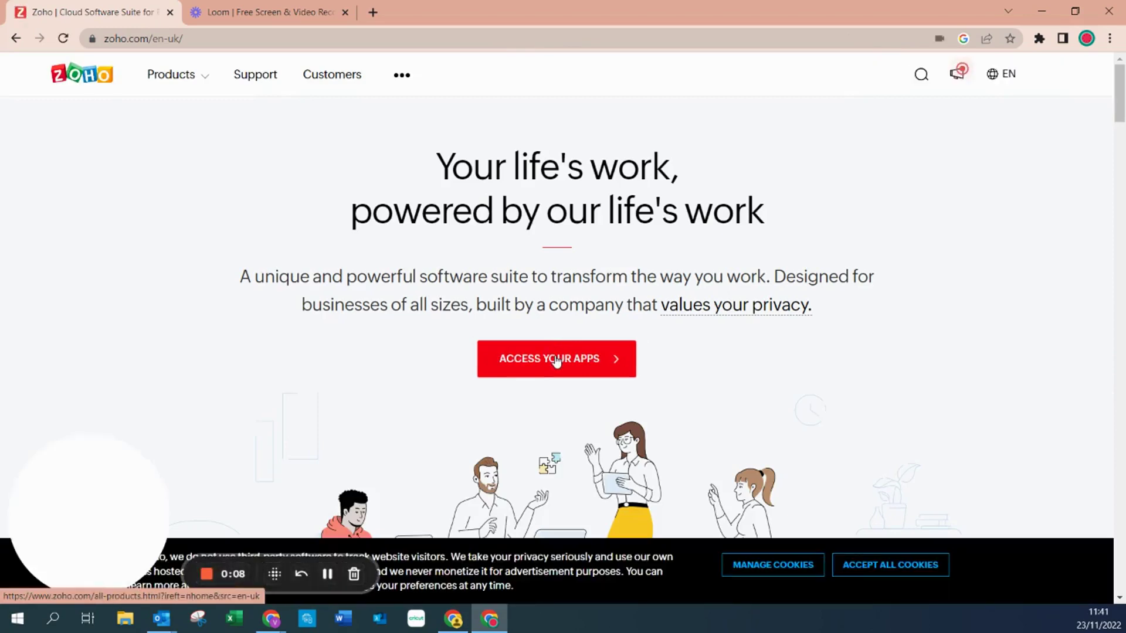
# Reach the Zoho Books Getting Started page through the apps list and ACCESS ZOHO BOOKS
pyautogui.click(556, 358)
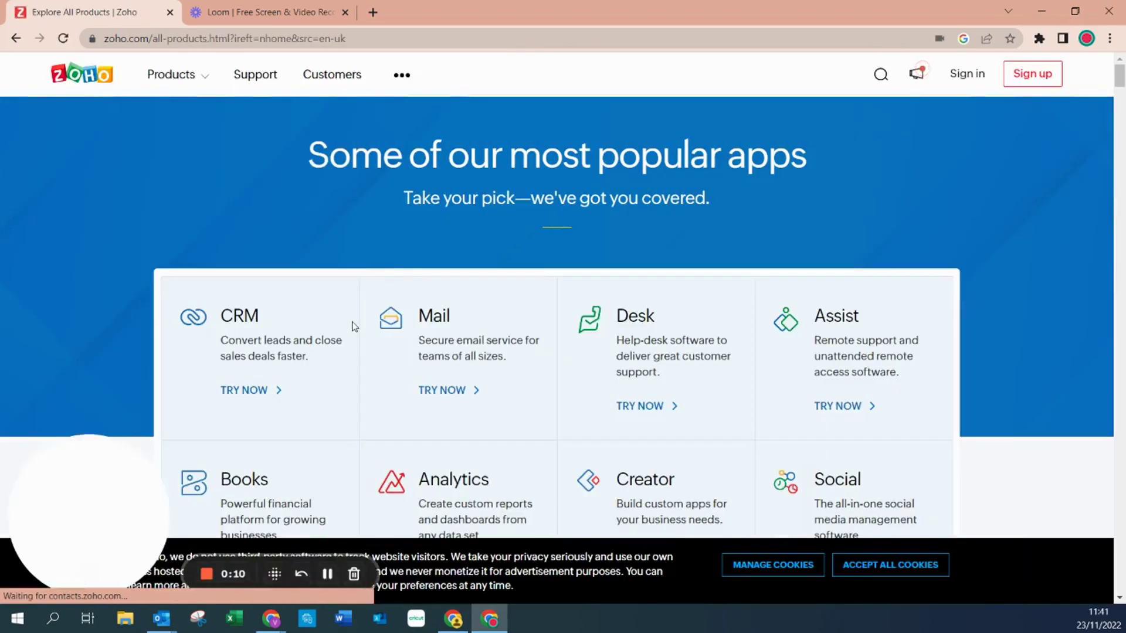
pyautogui.scroll(-1, 354, 326)
pyautogui.click(260, 439)
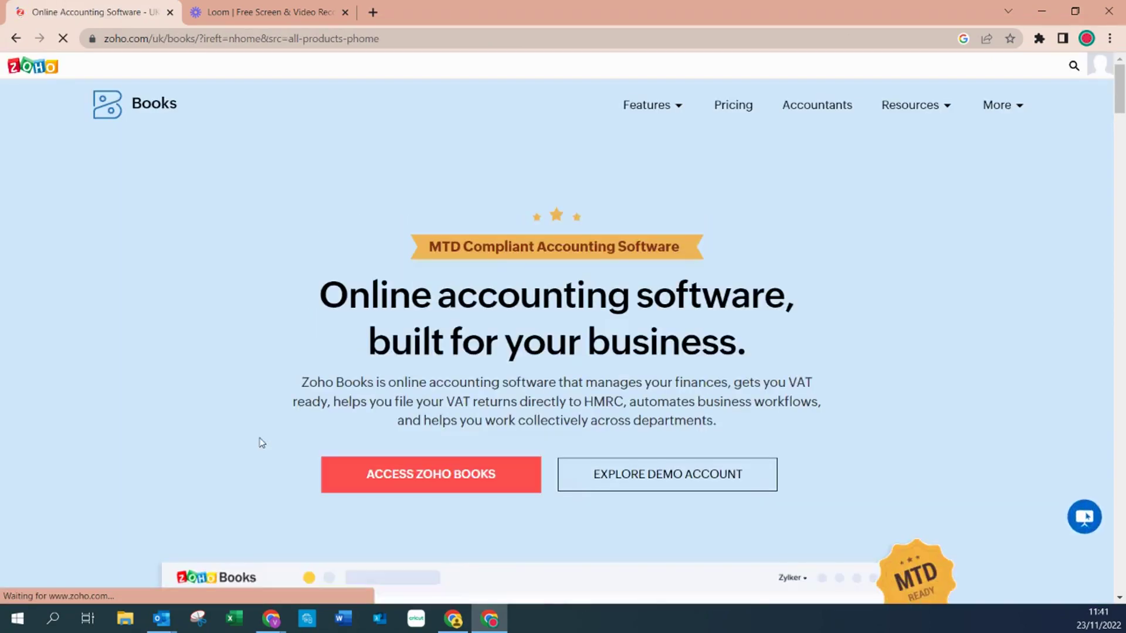
pyautogui.click(407, 488)
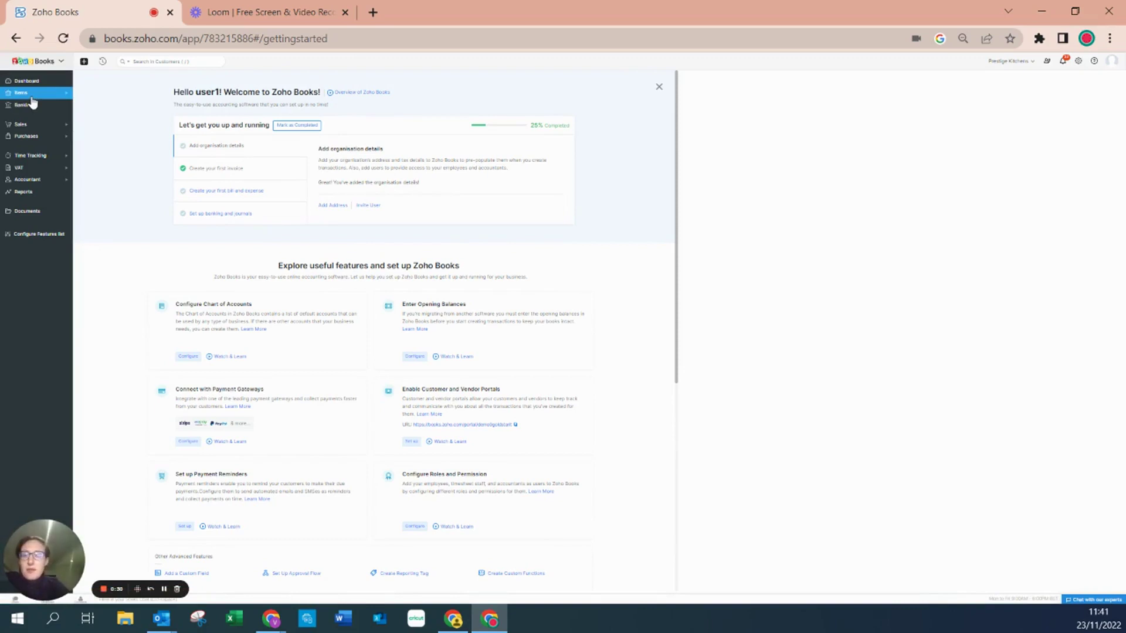
# Dismiss the welcome page and start a new Goods item from the Items list
pyautogui.click(659, 89)
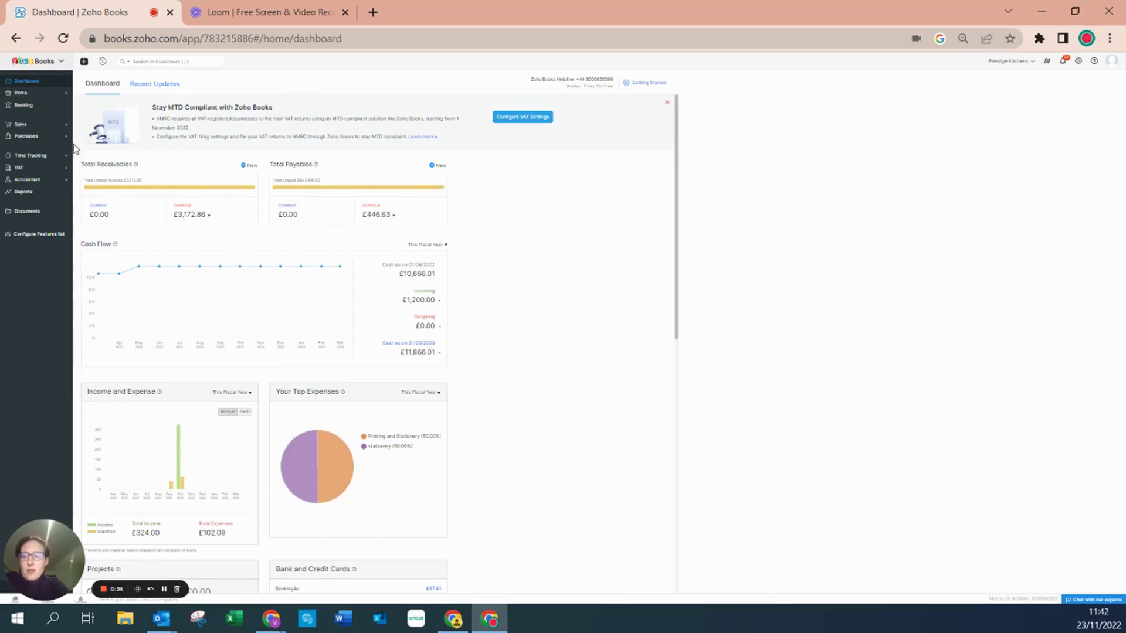
pyautogui.click(23, 93)
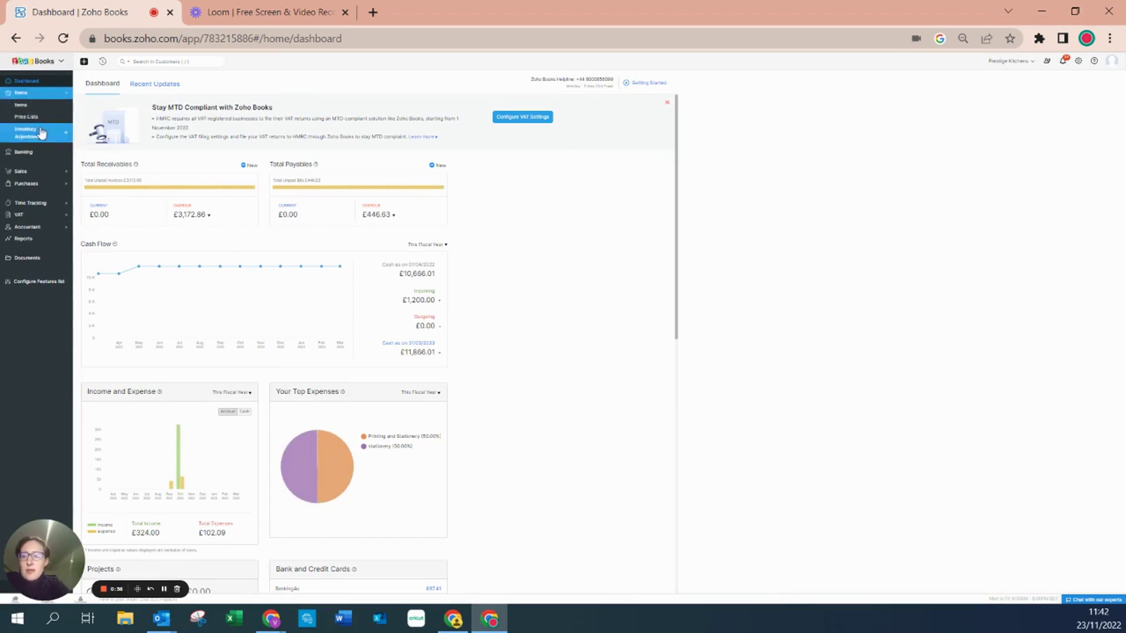
pyautogui.click(23, 105)
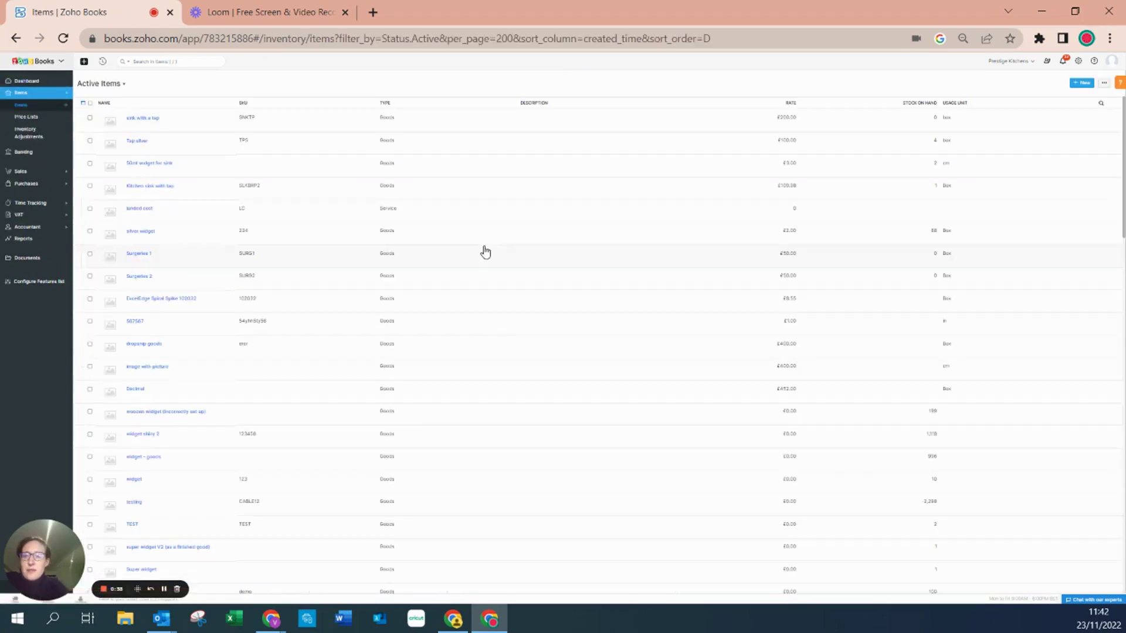
pyautogui.click(1081, 83)
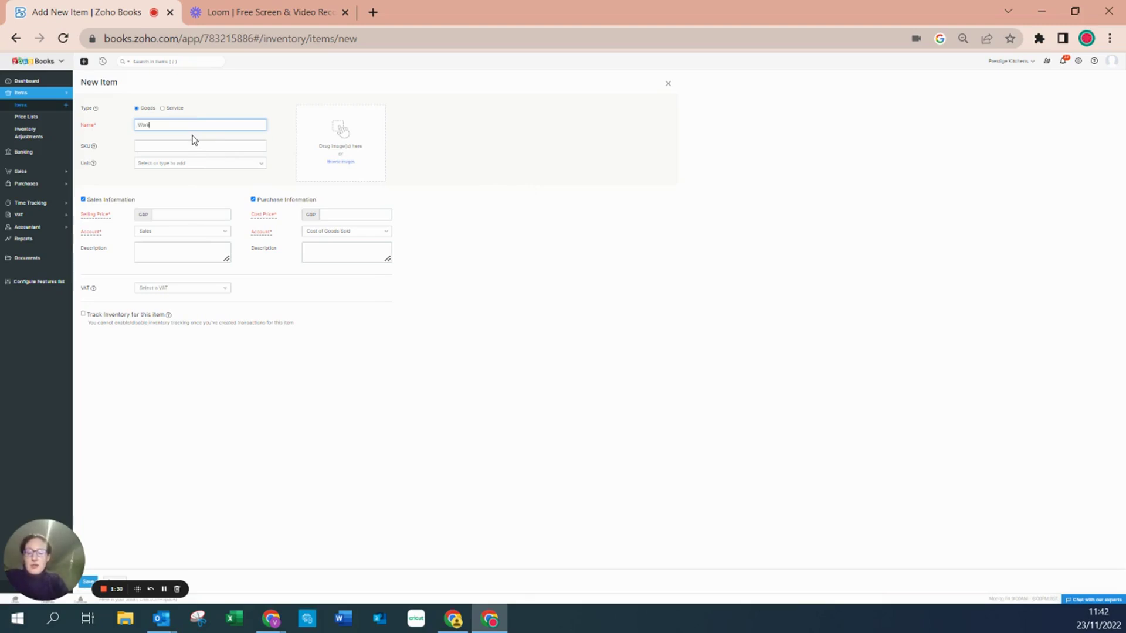
# Enlarge the form, enter SKU 0001 and set the unit to cm
pyautogui.write('su')
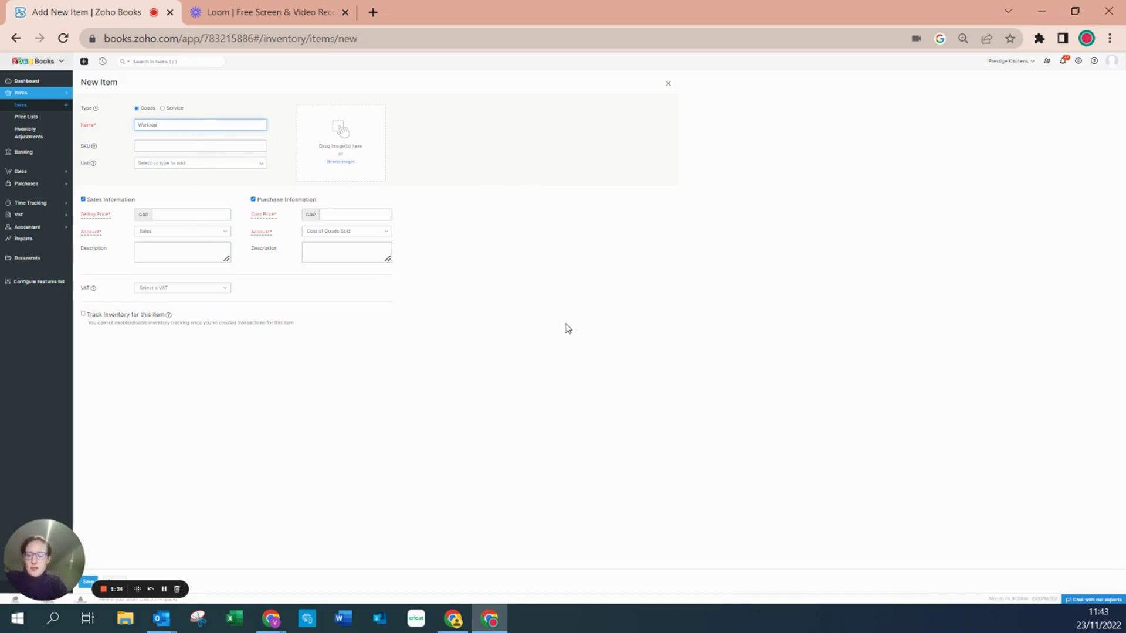
pyautogui.hotkey('ctrl', '+')
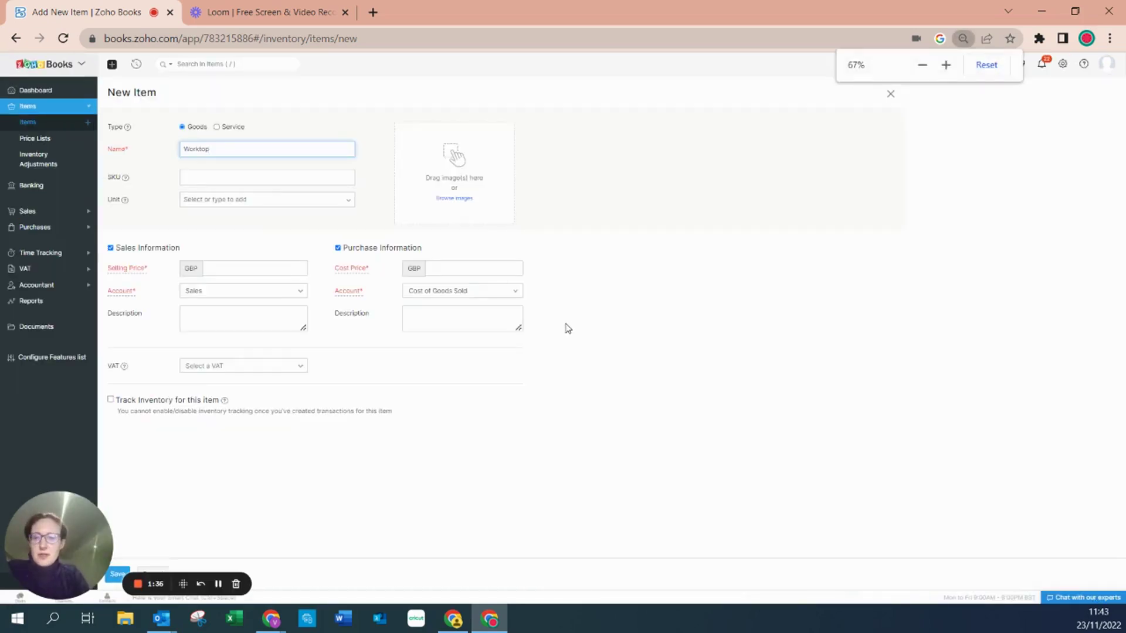
pyautogui.click(289, 173)
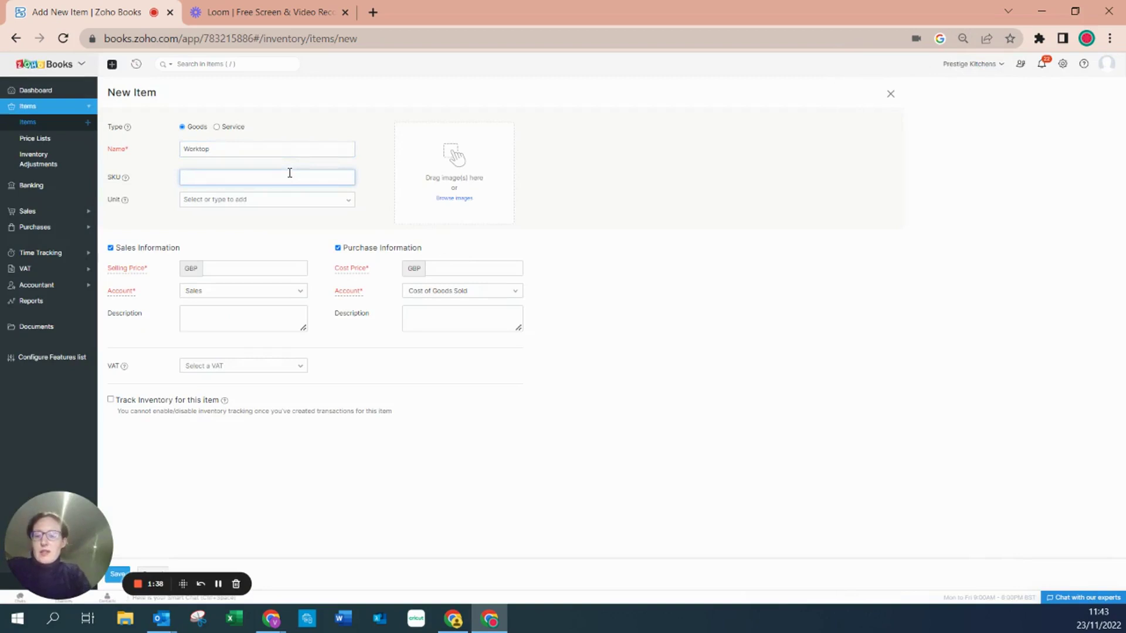
pyautogui.write('0001')
pyautogui.click(288, 198)
pyautogui.click(272, 221)
pyautogui.click(243, 200)
pyautogui.click(242, 229)
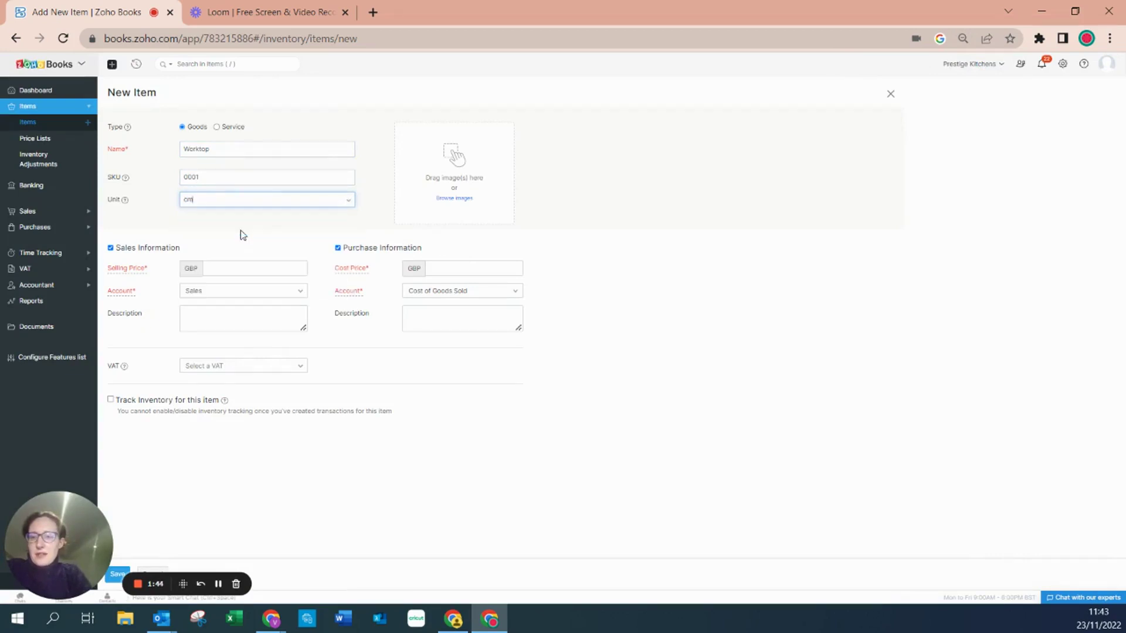
# Rename the item to 'Quartz Worktop' and enter a 1000 GBP selling price
pyautogui.click(231, 273)
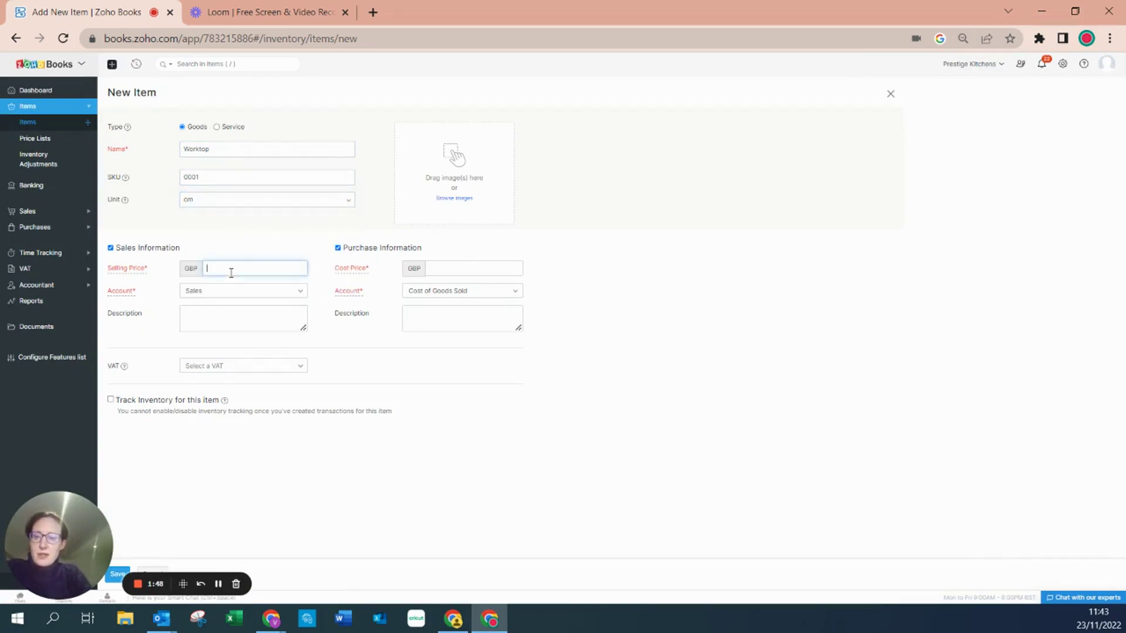
pyautogui.click(234, 153)
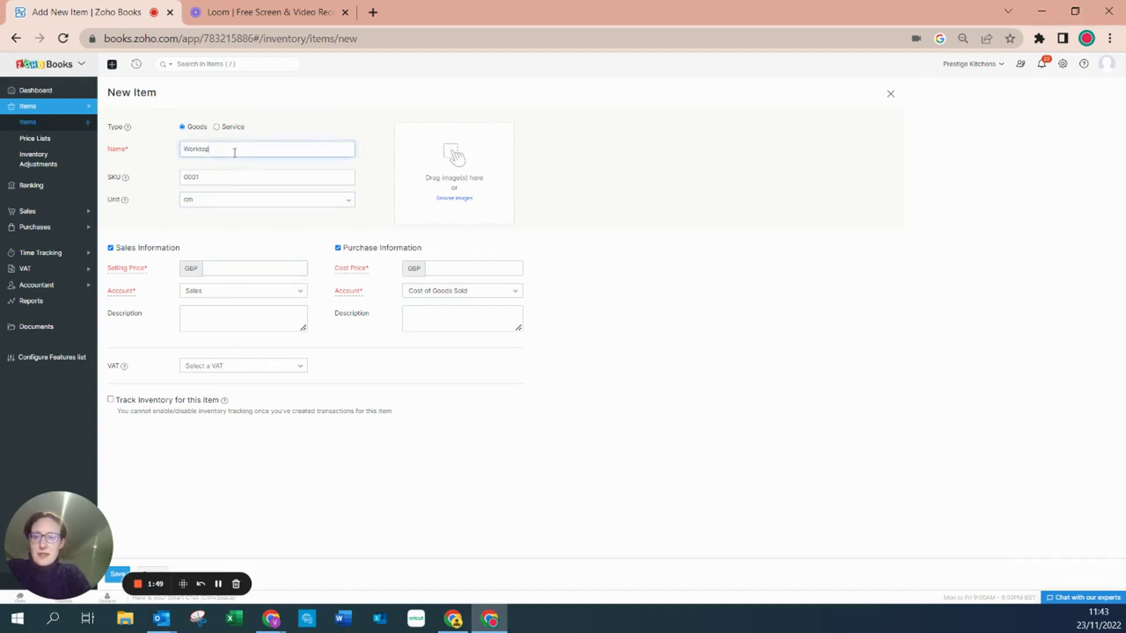
pyautogui.click(181, 151)
pyautogui.write('Quartz')
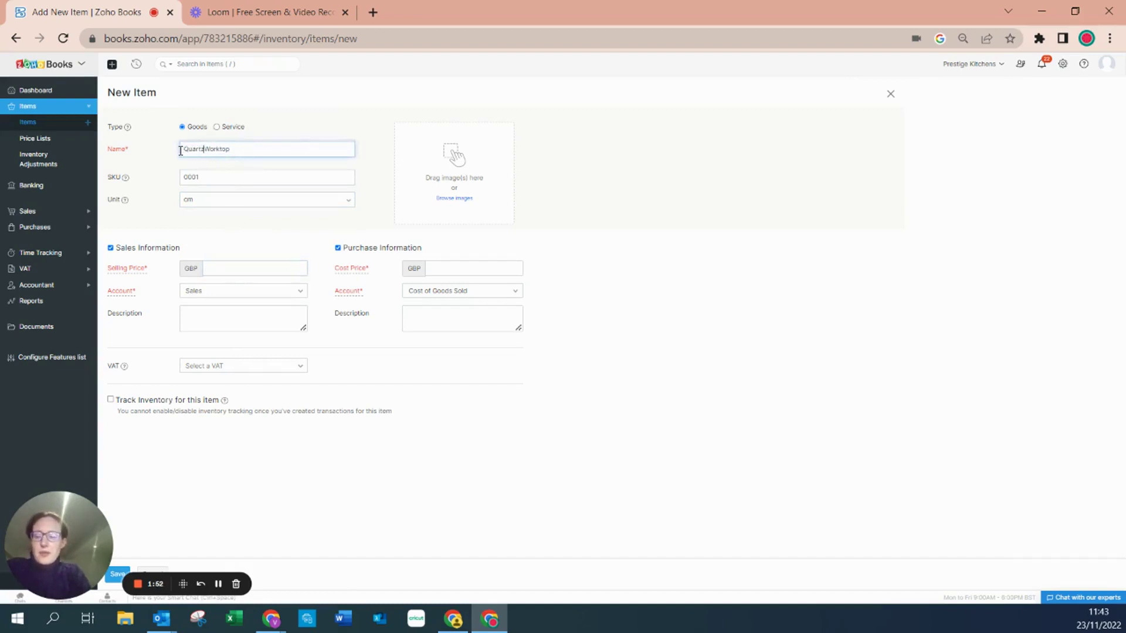
pyautogui.click(227, 262)
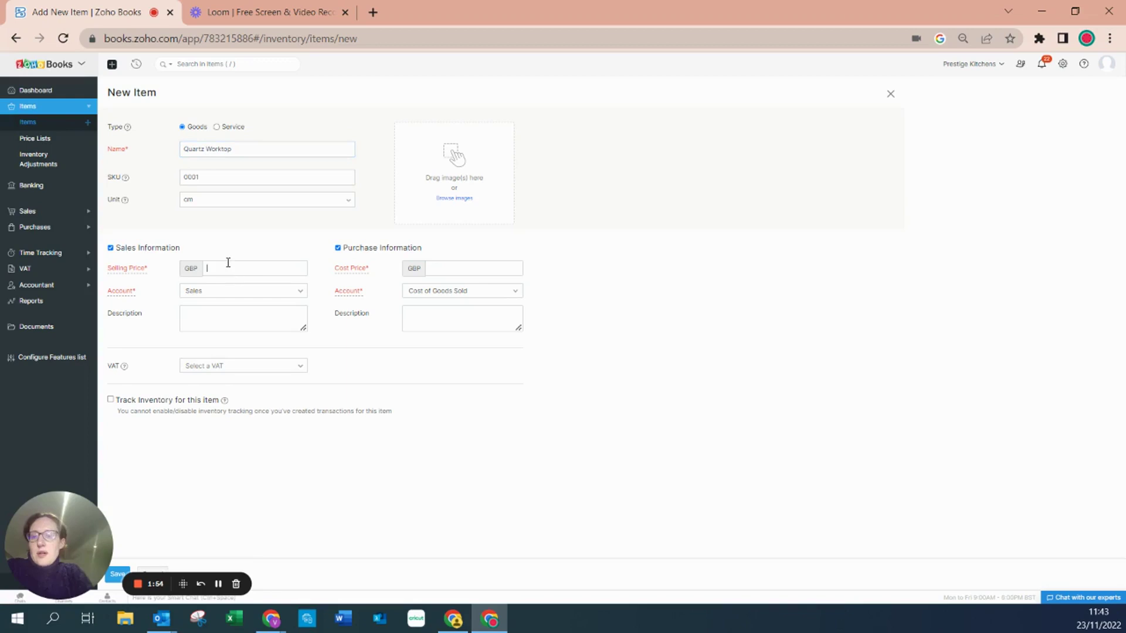
pyautogui.write('1000')
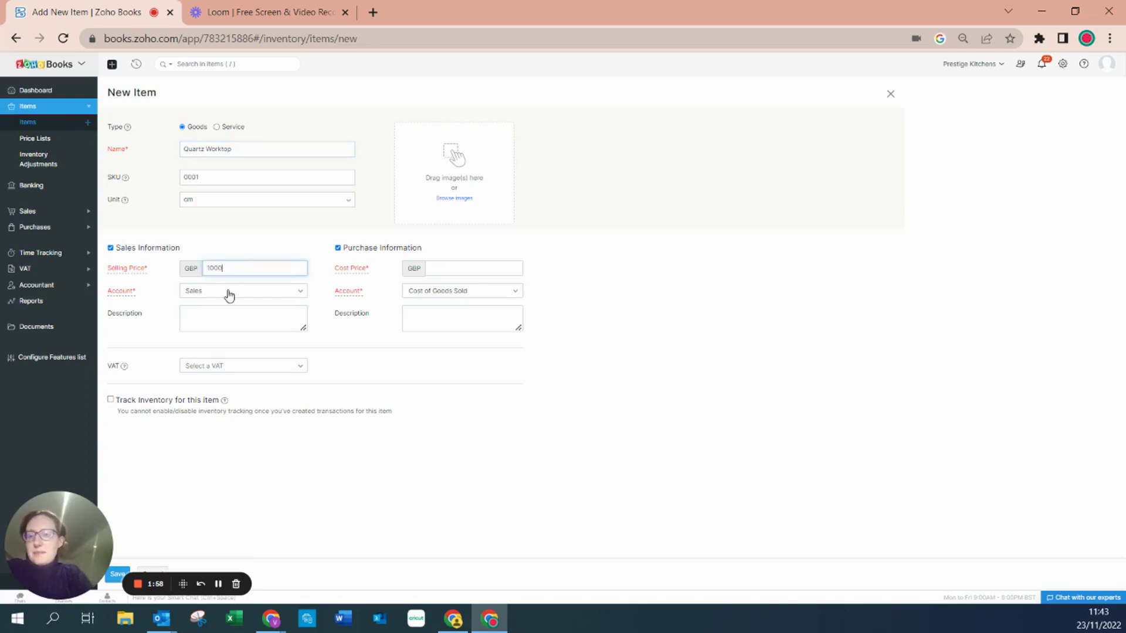
pyautogui.click(226, 315)
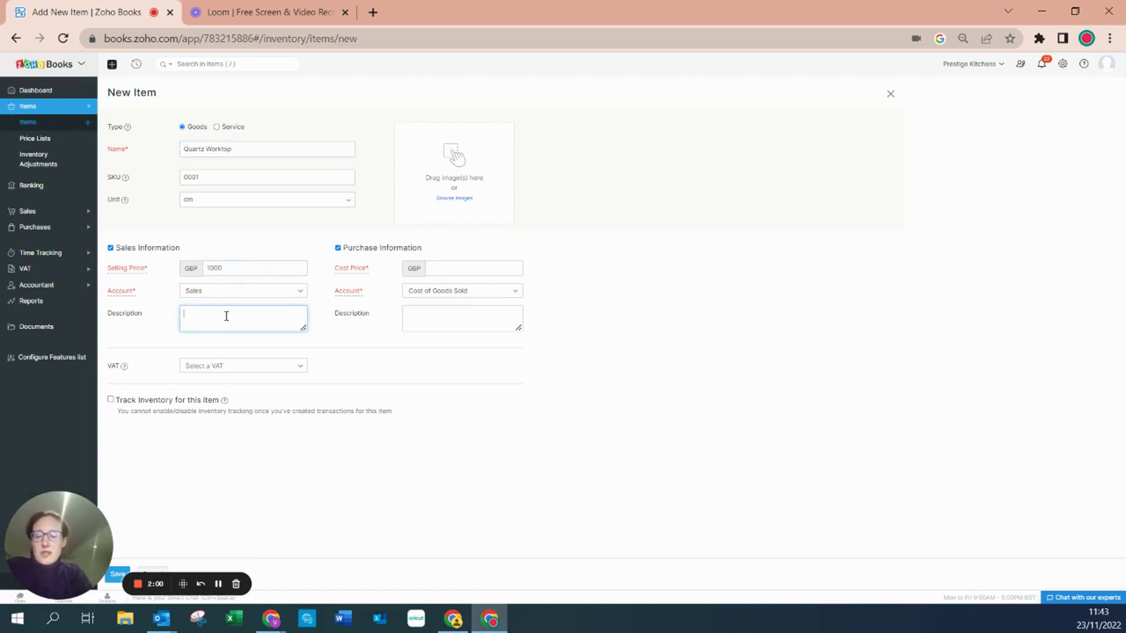
# Write the sales description '5mm thick, 100cm long - black'
pyautogui.write('5mm thick')
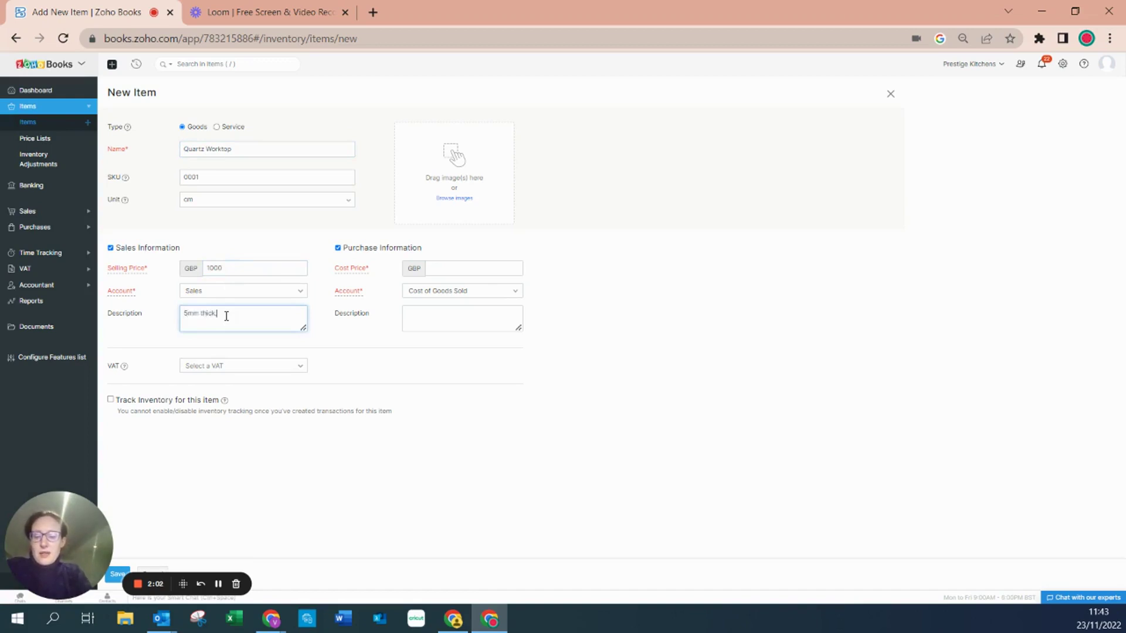
pyautogui.write(', 10')
pyautogui.press('BackSpace')
pyautogui.press('BackSpace')
pyautogui.press('BackSpace')
pyautogui.press('BackSpace')
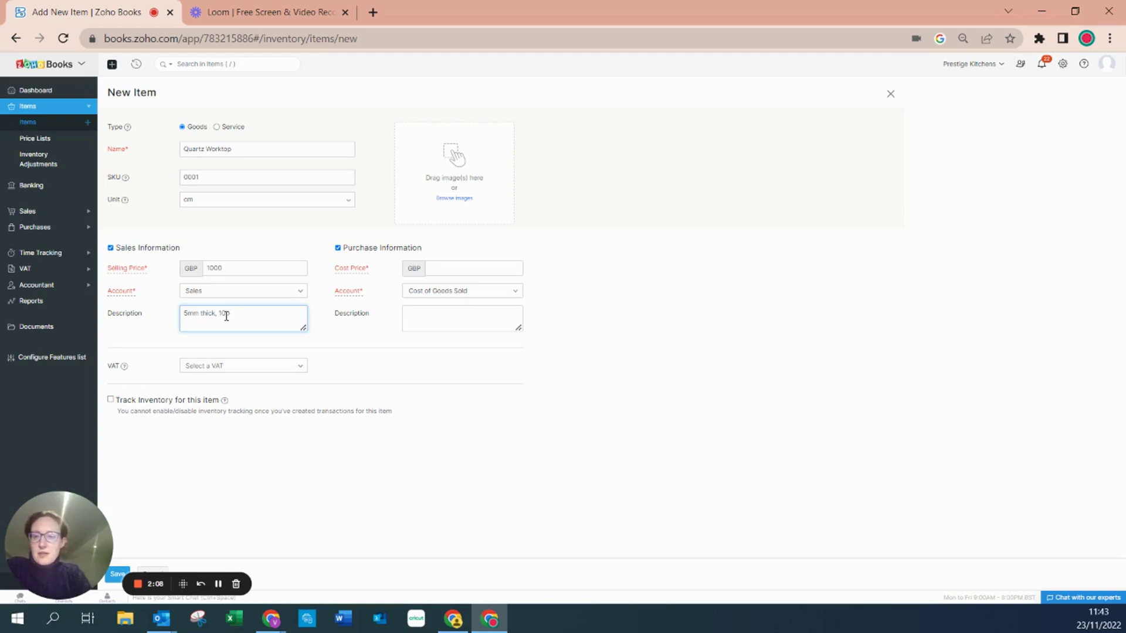
pyautogui.write('cm long')
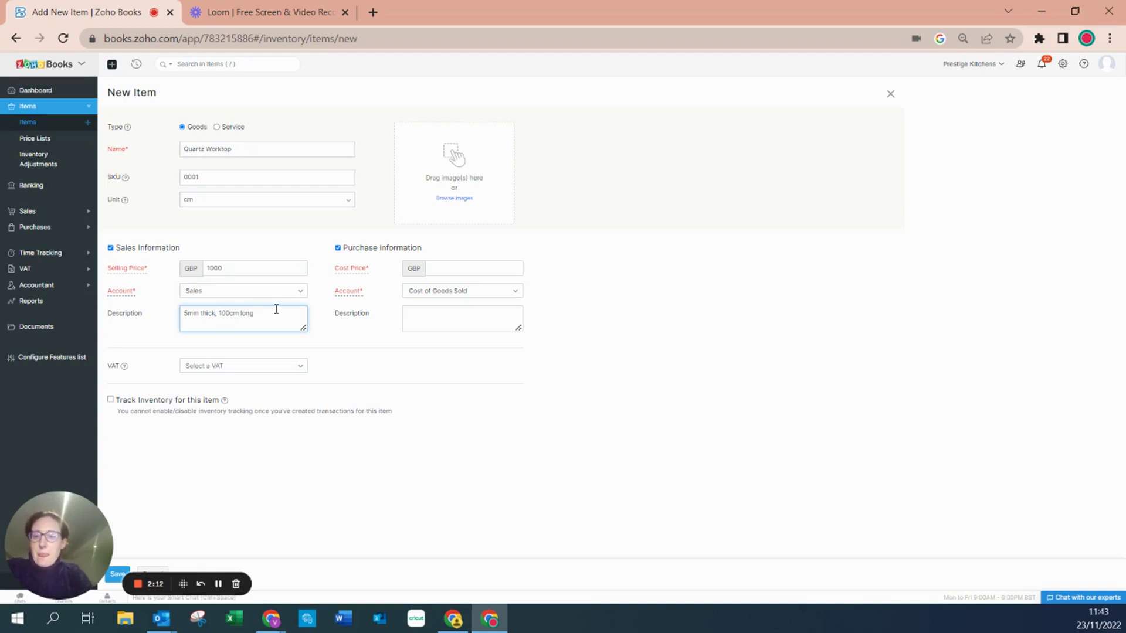
pyautogui.write(' - black')
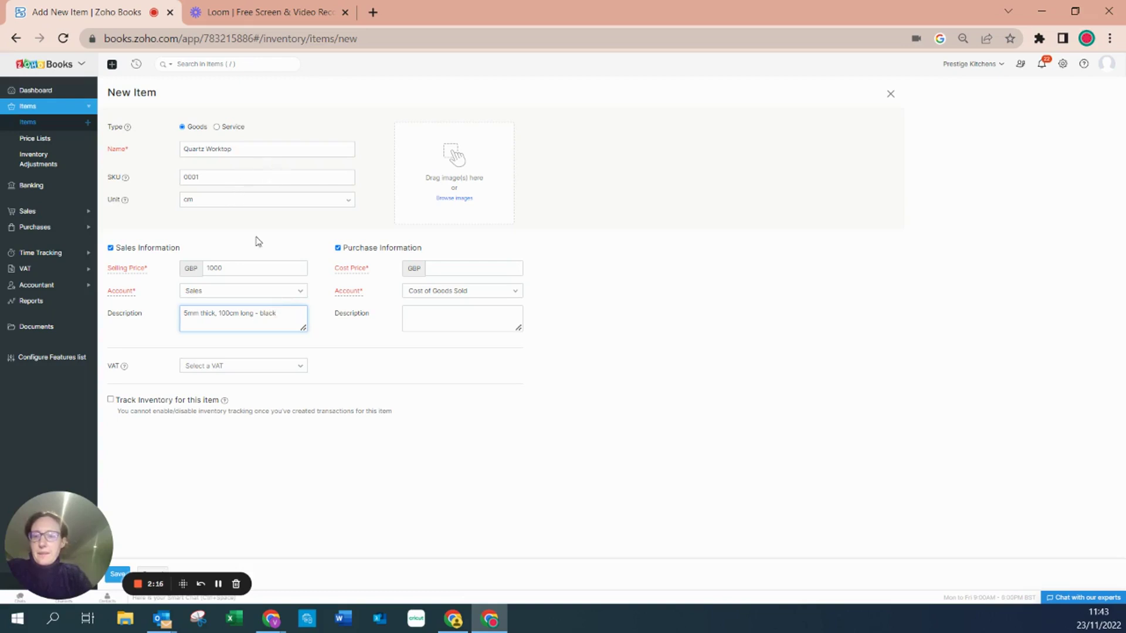
# Set the cost price to 500 and copy the sales description into the purchase description
pyautogui.click(431, 271)
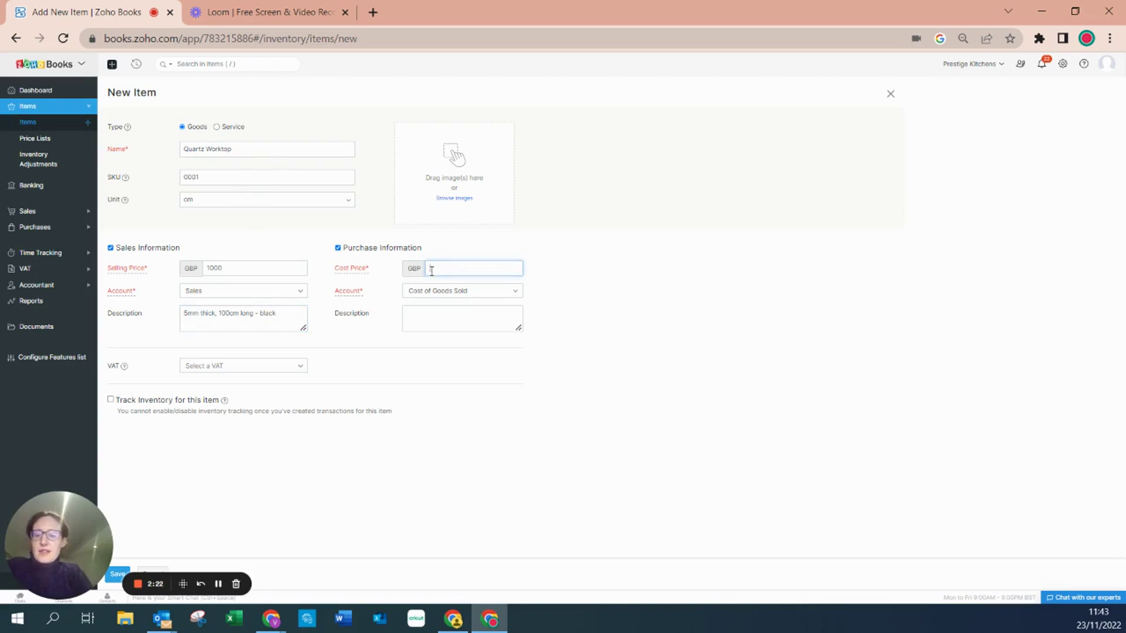
pyautogui.write('500')
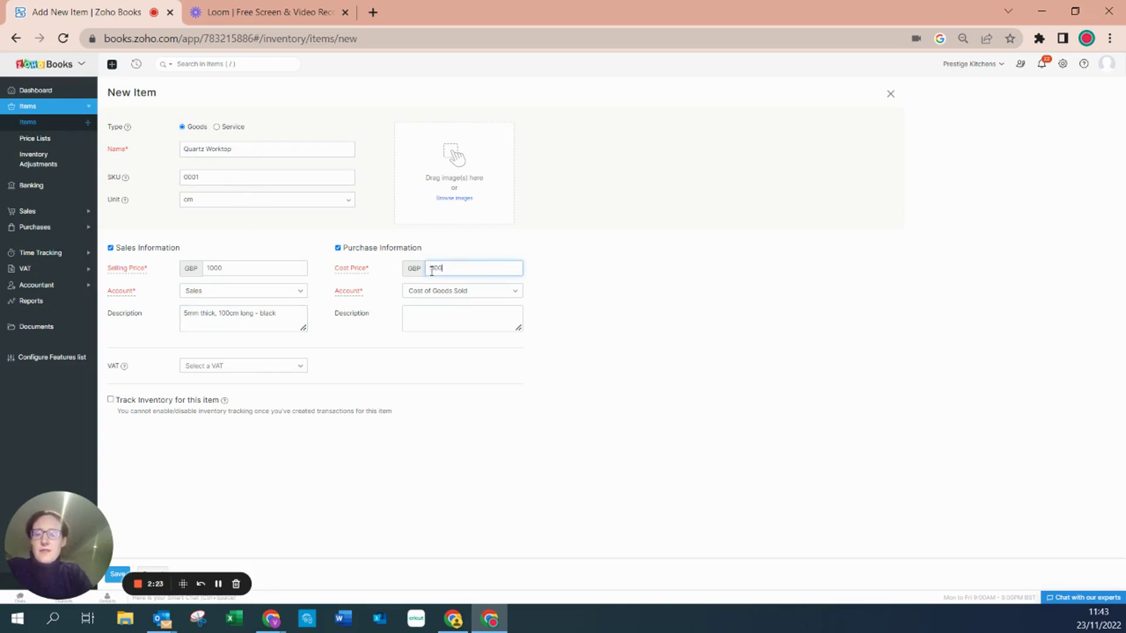
pyautogui.click(443, 309)
pyautogui.moveTo(277, 313); pyautogui.dragTo(162, 319)
pyautogui.hotkey('ctrl', 'c')
pyautogui.click(428, 312)
pyautogui.hotkey('ctrl', 'v')
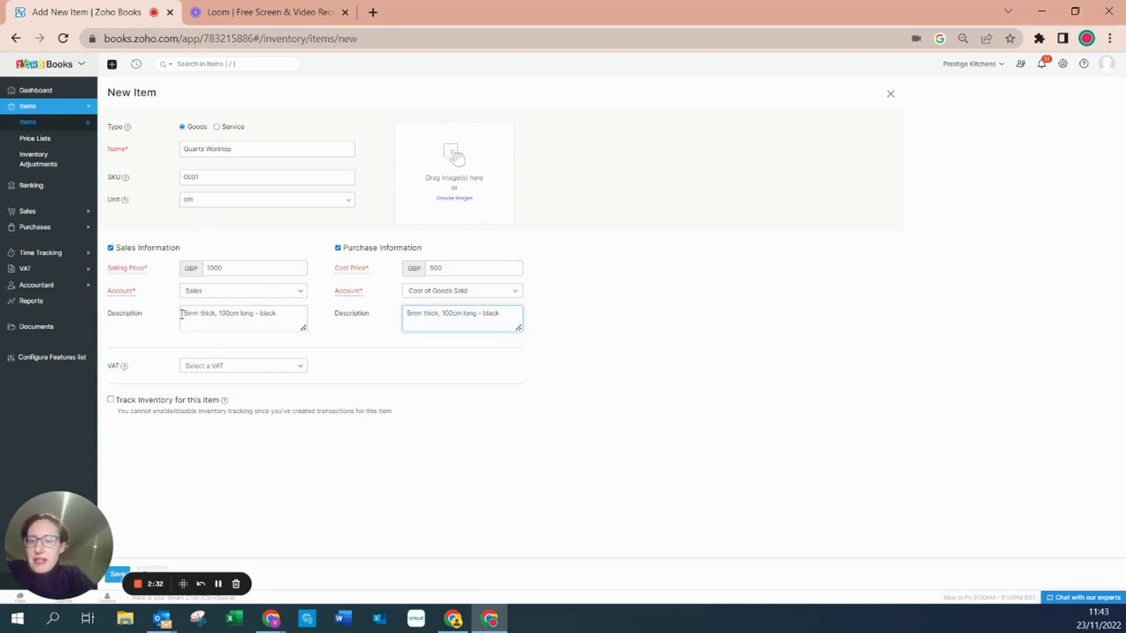
# Use Sales as the sales account and Cost of Goods Sold as the purchase account
pyautogui.click(215, 294)
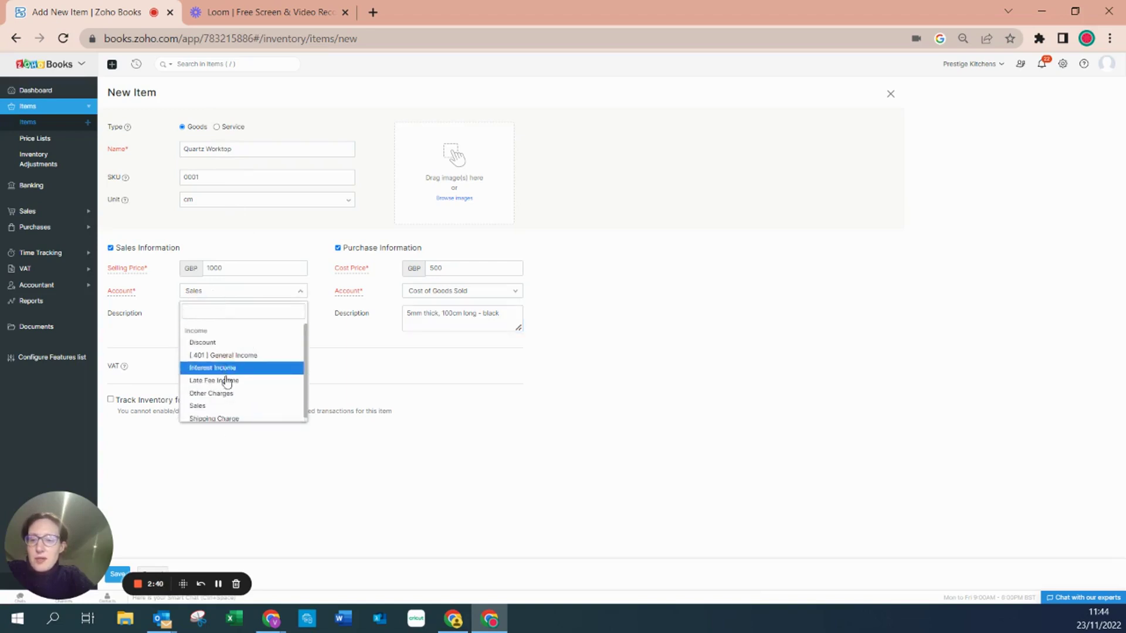
pyautogui.click(227, 406)
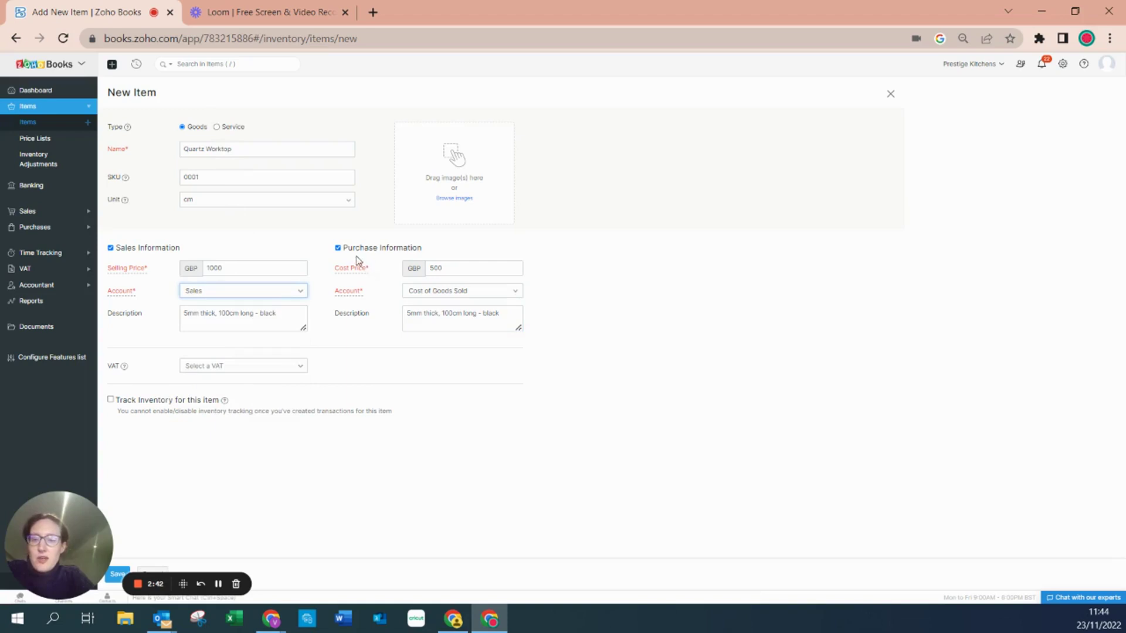
pyautogui.click(420, 293)
pyautogui.scroll(-2, 448, 340)
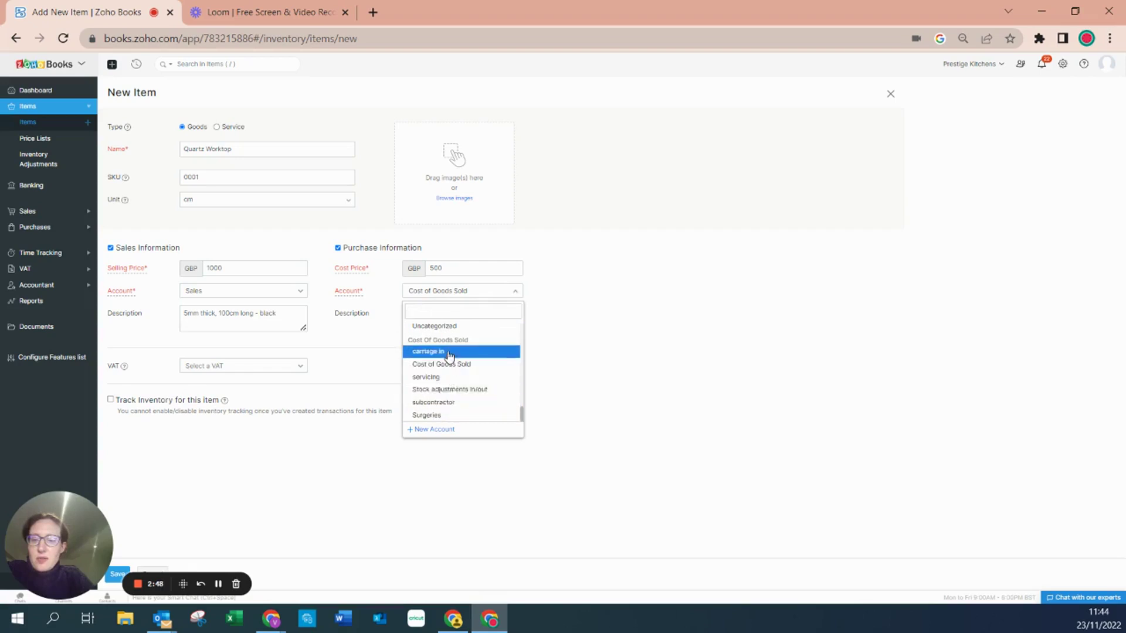
pyautogui.click(448, 364)
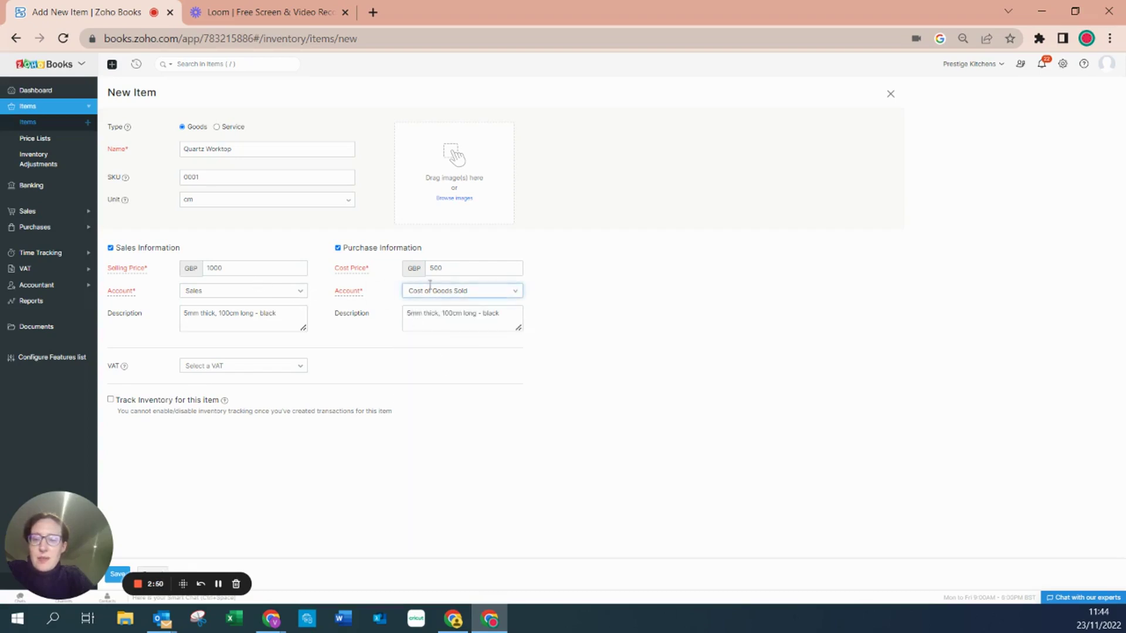
# Apply Standard Rate [20%] VAT and turn on Track Inventory
pyautogui.click(296, 368)
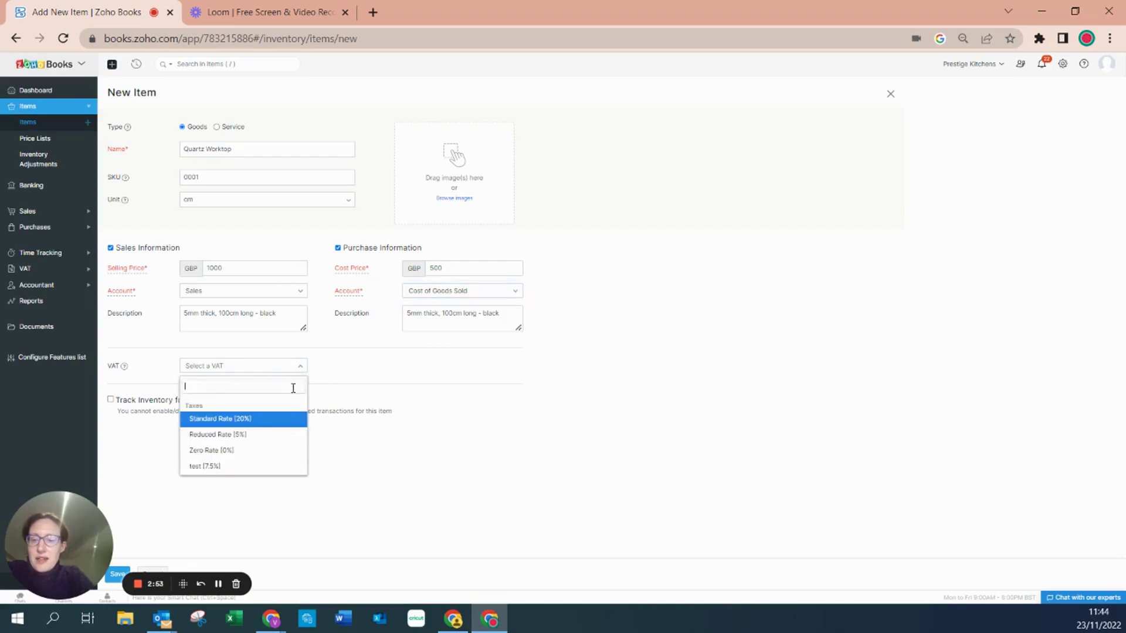
pyautogui.click(290, 420)
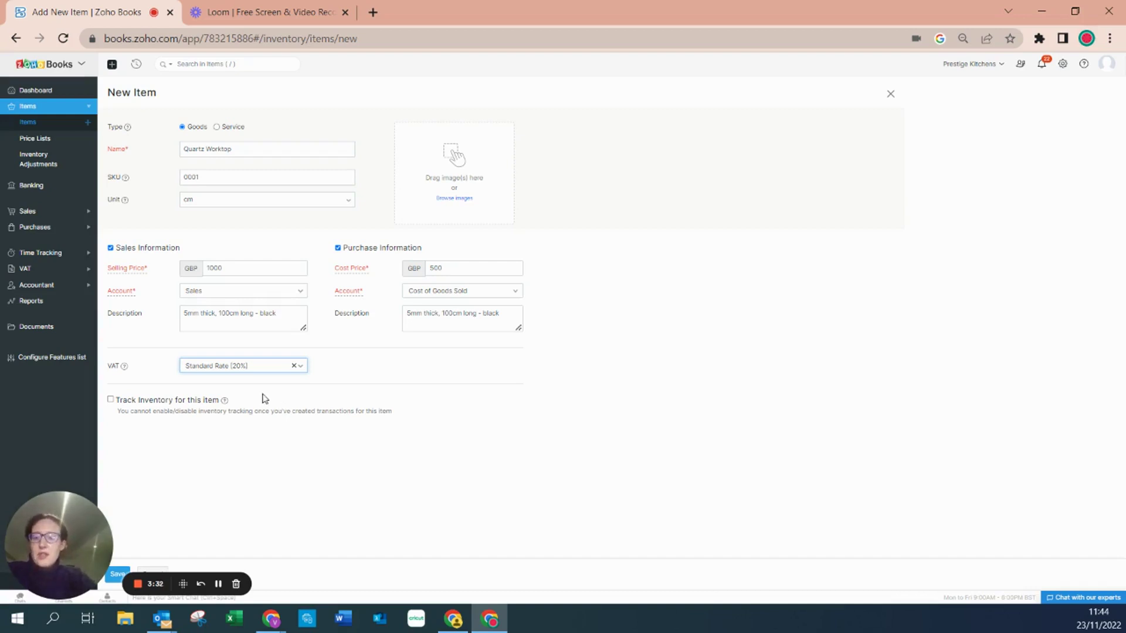
pyautogui.click(110, 401)
# Set the inventory account to Inventory Asset
pyautogui.scroll(-1, 227, 426)
pyautogui.scroll(1, 229, 425)
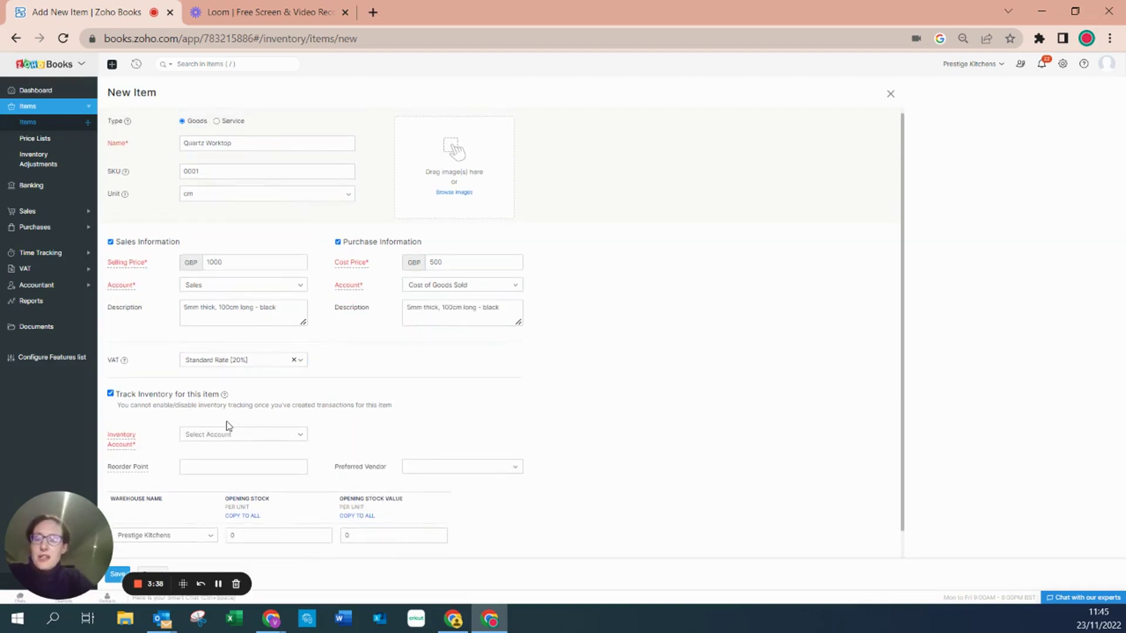
pyautogui.click(201, 441)
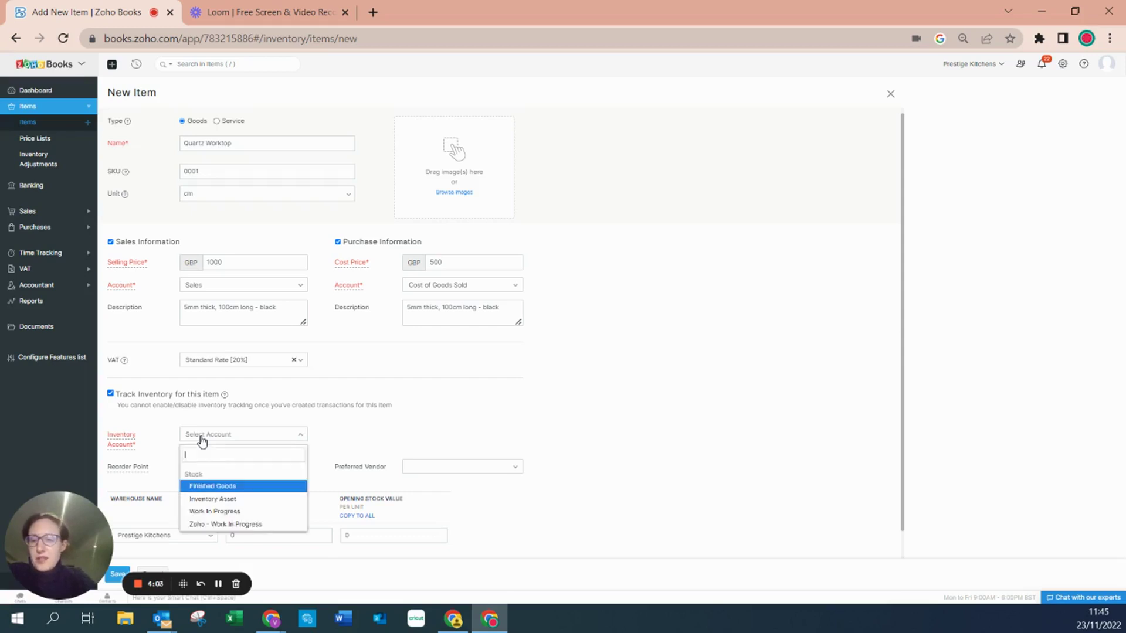
pyautogui.click(216, 494)
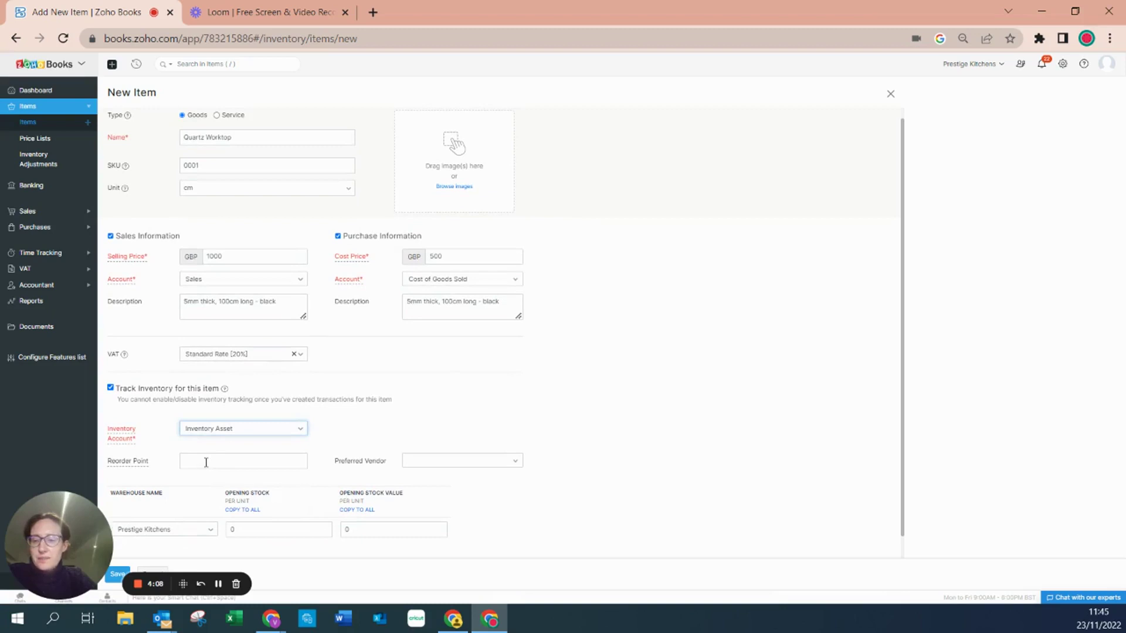
# Save the new Quartz Worktop item
pyautogui.scroll(-1, 205, 462)
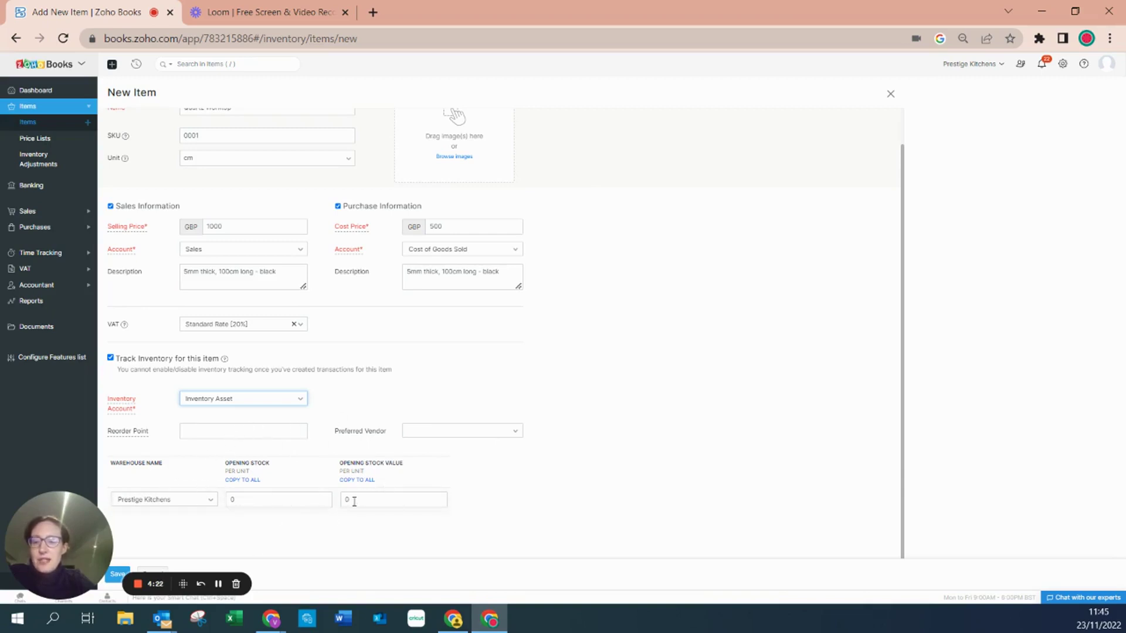
pyautogui.scroll(1, 361, 498)
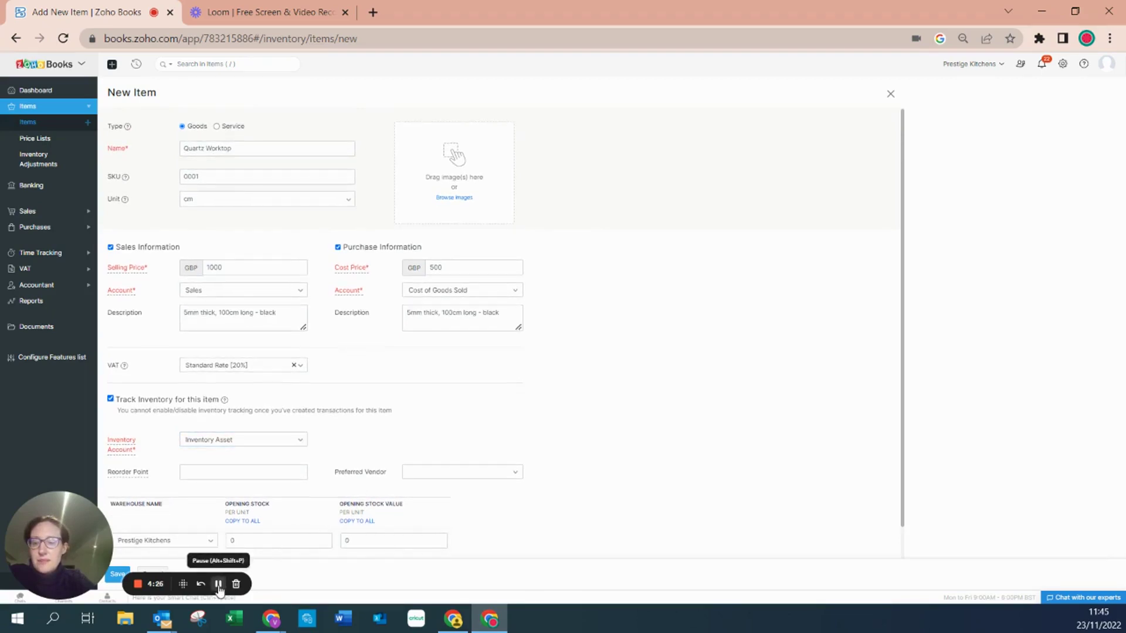
pyautogui.scroll(-1, 234, 506)
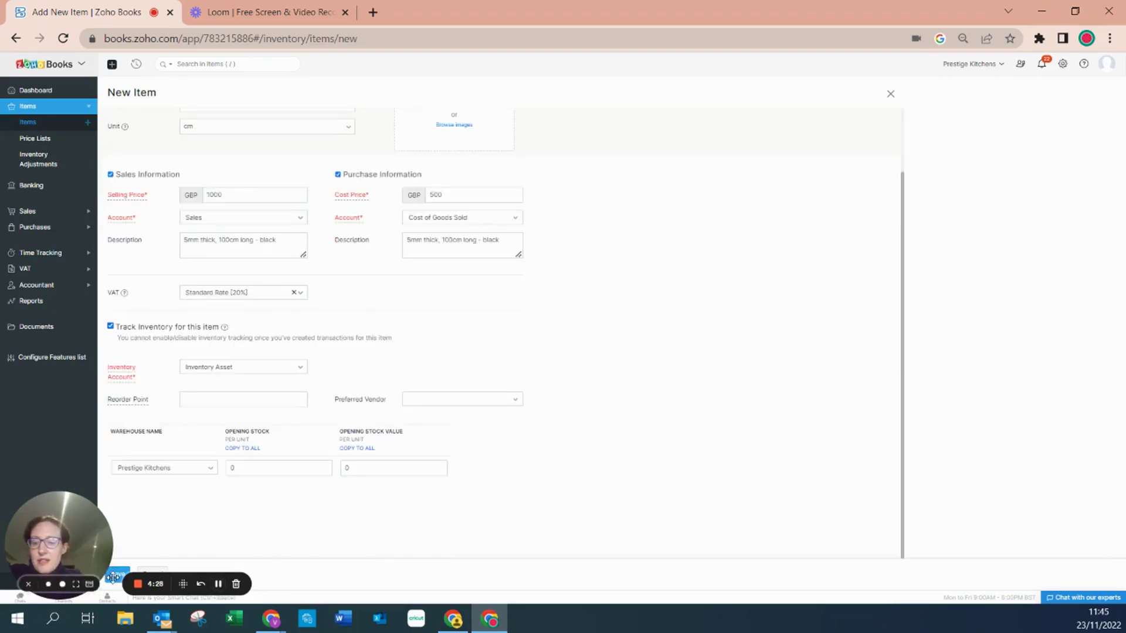
pyautogui.moveTo(92, 538); pyautogui.dragTo(91, 481)
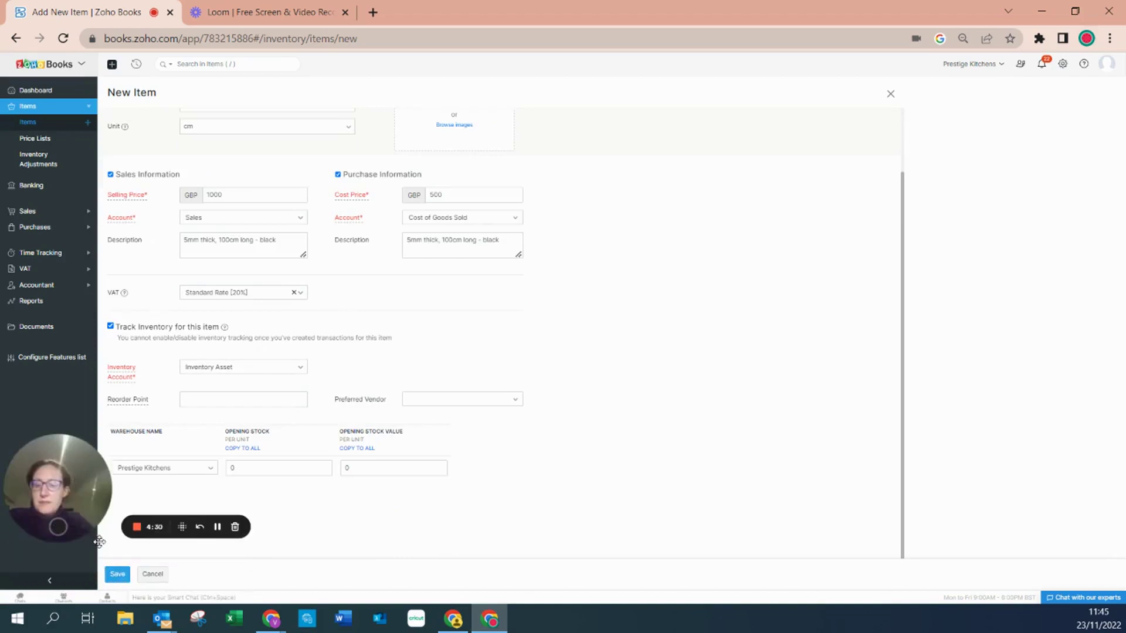
pyautogui.click(123, 574)
# Review the Quartz Worktop overview, reading the Opening Stock and Stock on Hand help text
pyautogui.moveTo(91, 466); pyautogui.dragTo(91, 509)
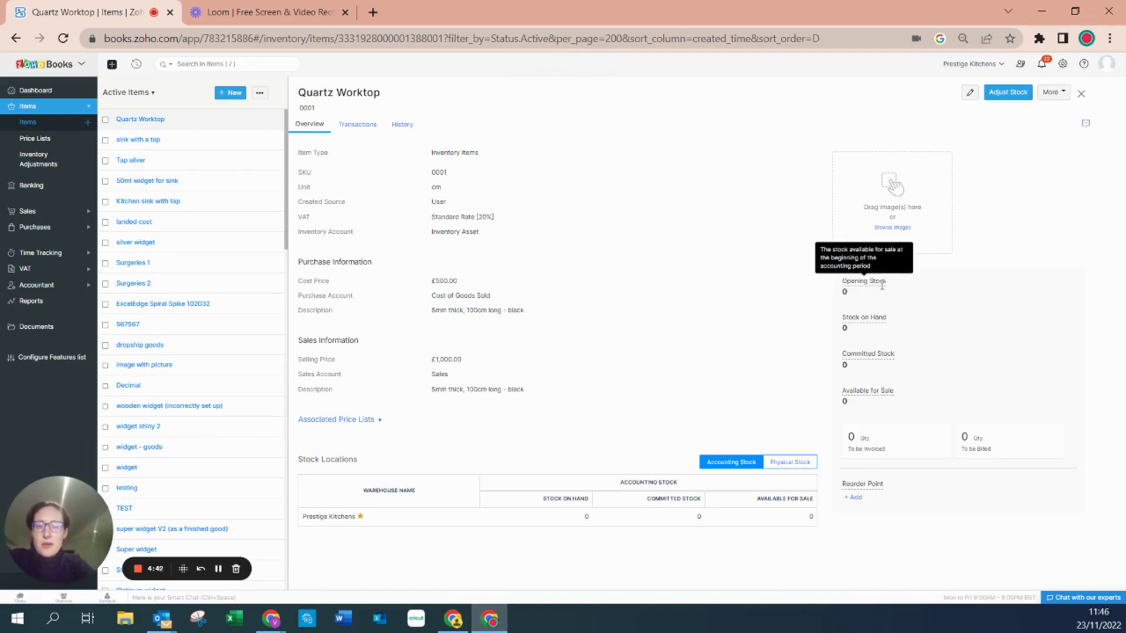
pyautogui.moveTo(880, 320)
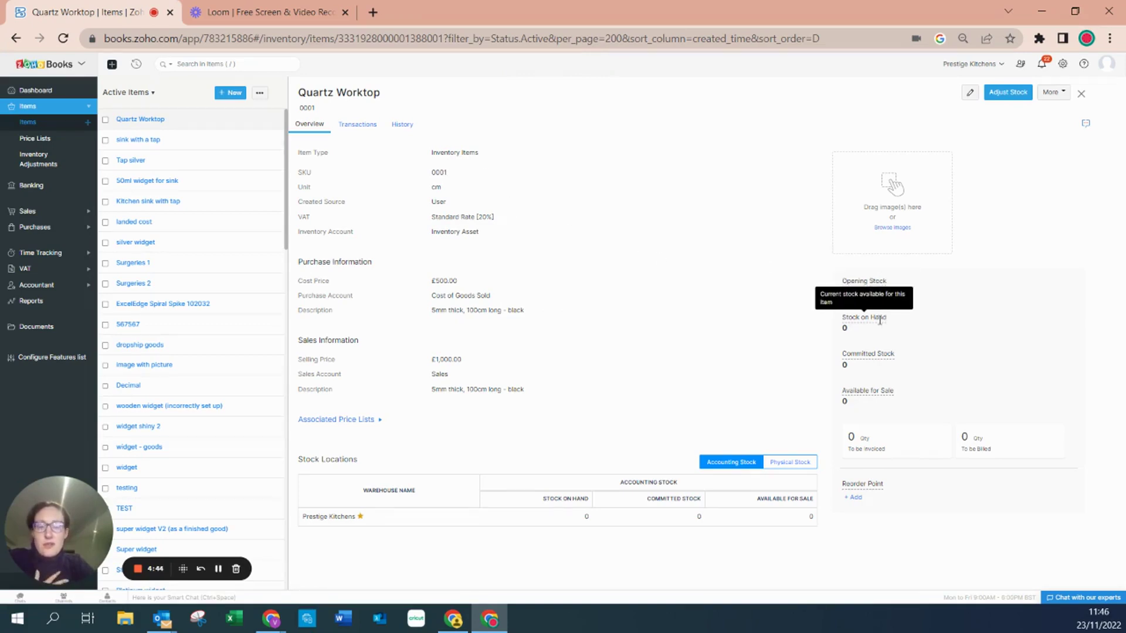
pyautogui.moveTo(878, 394)
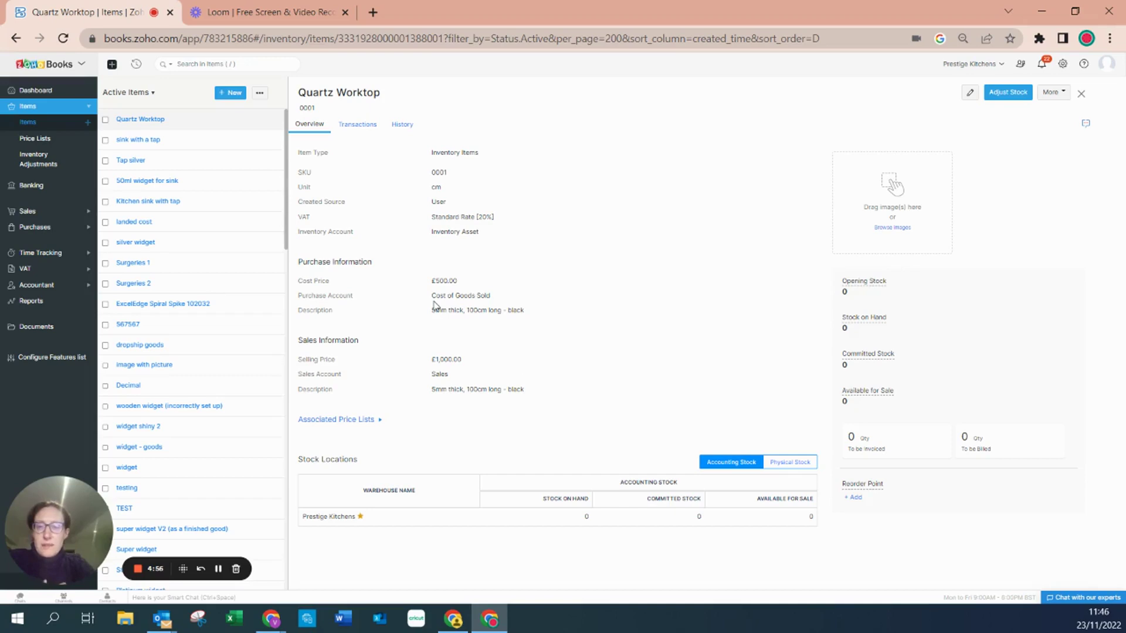
pyautogui.click(358, 125)
pyautogui.click(361, 153)
pyautogui.click(360, 183)
pyautogui.click(357, 153)
pyautogui.click(355, 196)
pyautogui.click(350, 153)
pyautogui.click(329, 249)
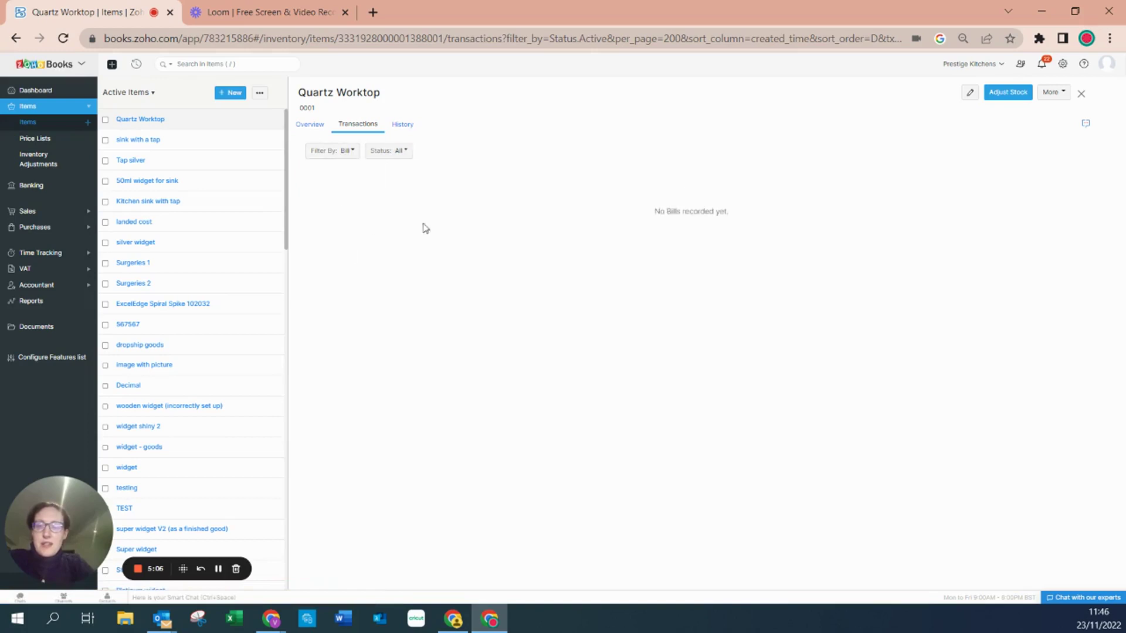
pyautogui.click(346, 151)
pyautogui.click(345, 265)
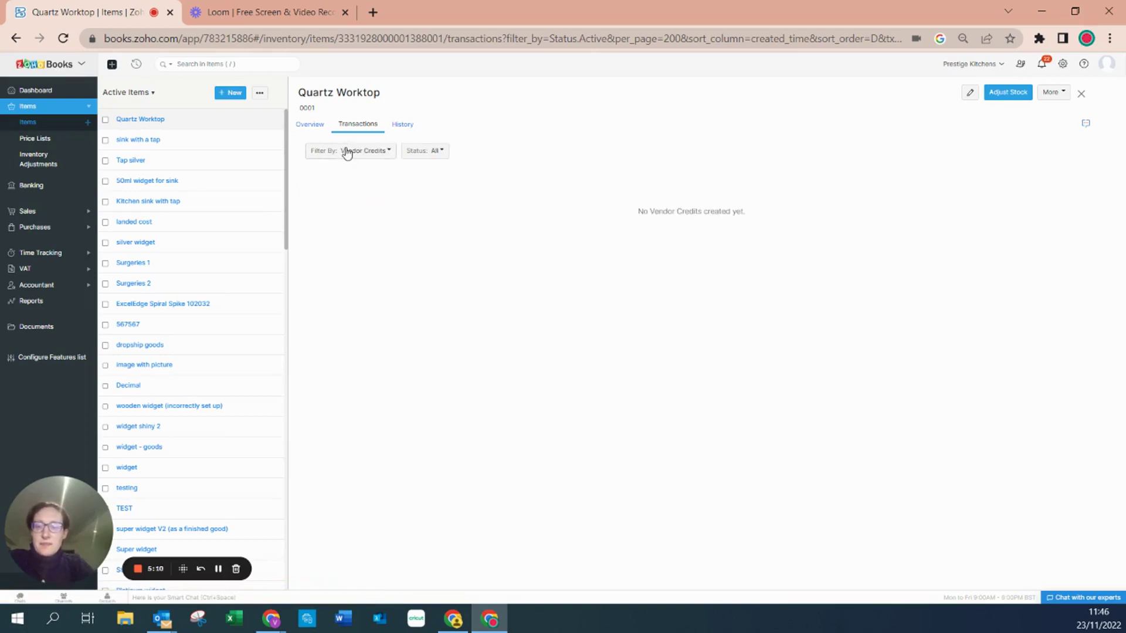
pyautogui.click(398, 129)
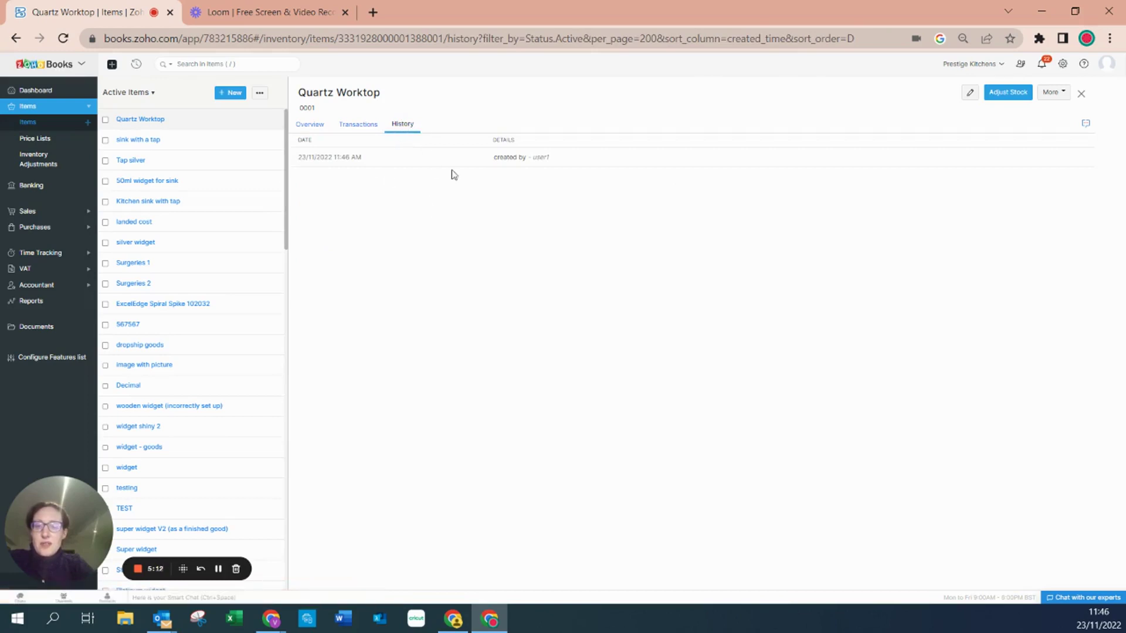
pyautogui.click(309, 125)
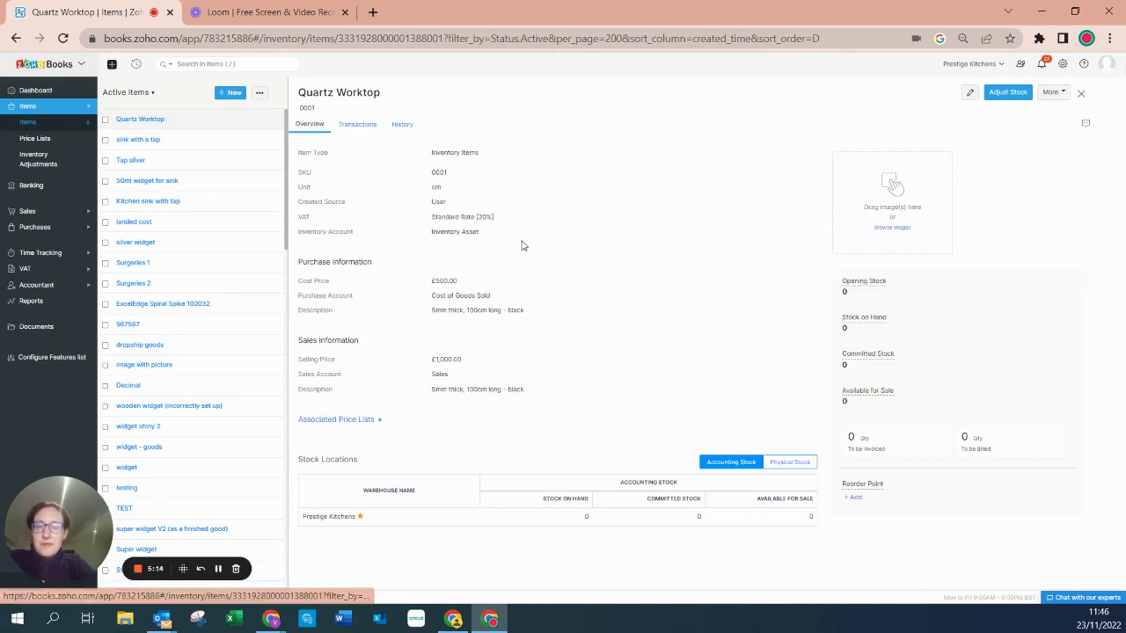